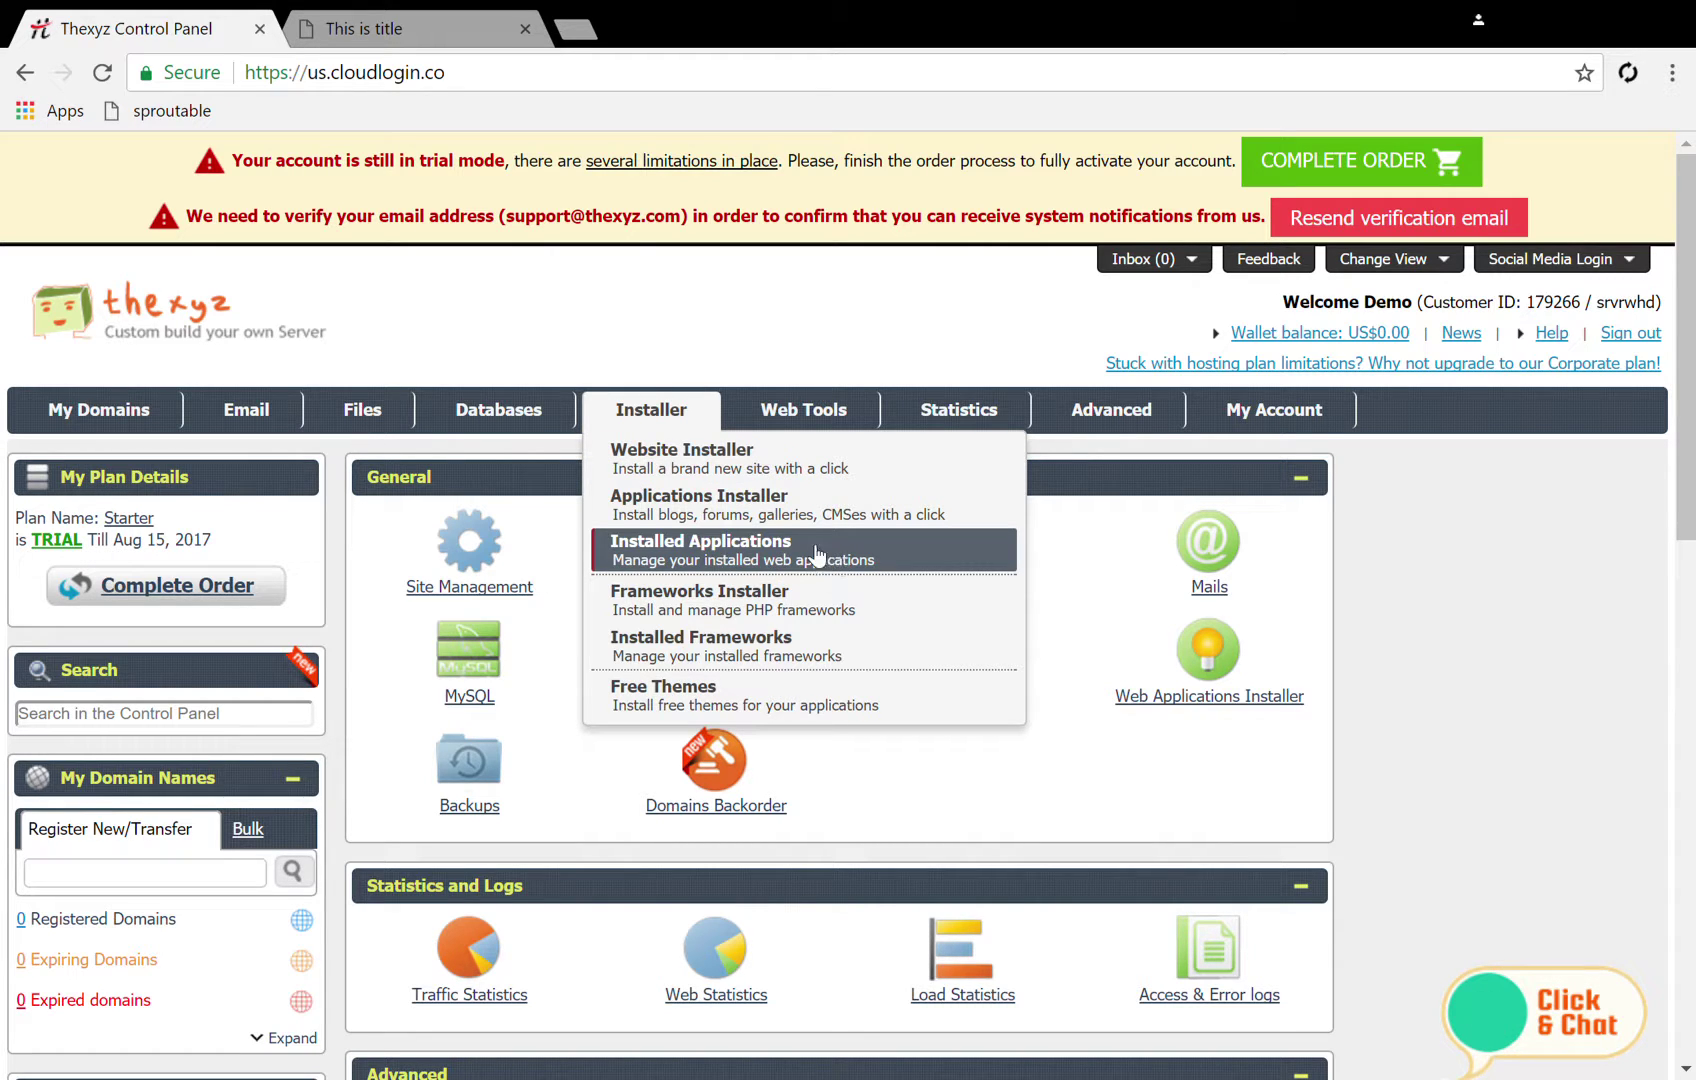
Open the OpenCart installation form from the most popular scripts in the Applications Installer
click(808, 500)
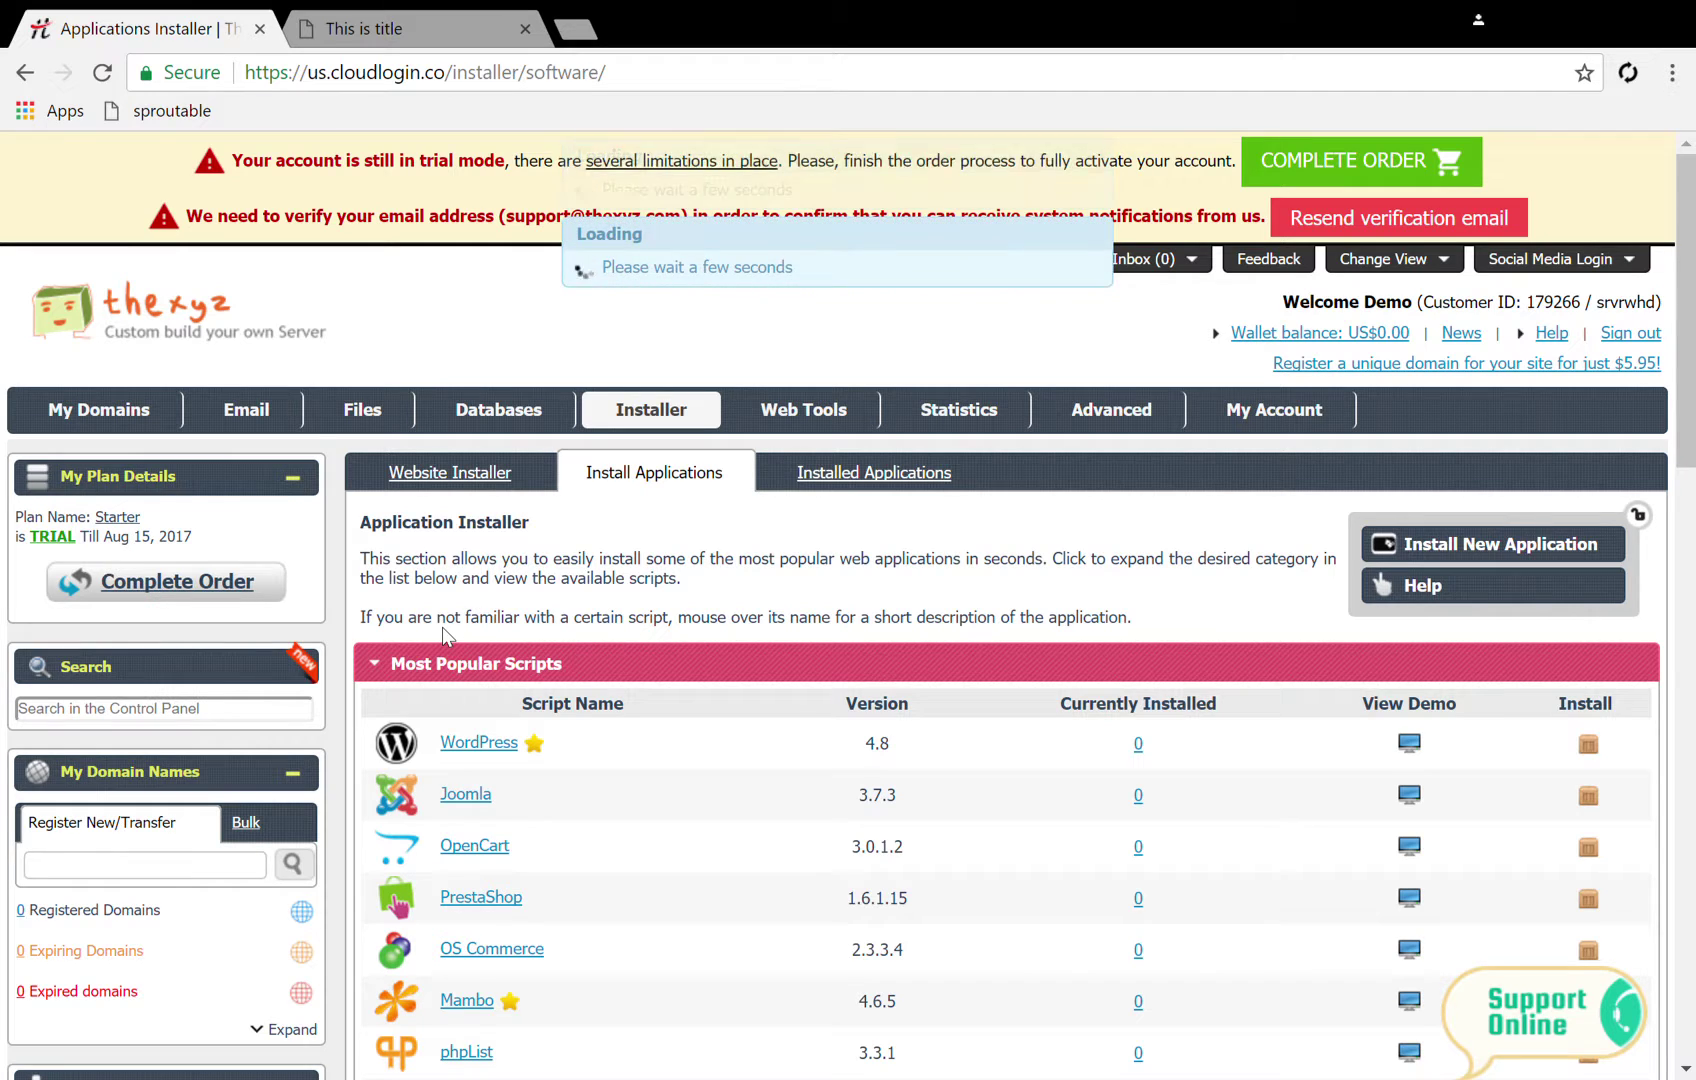
scroll(443, 627, down, 3)
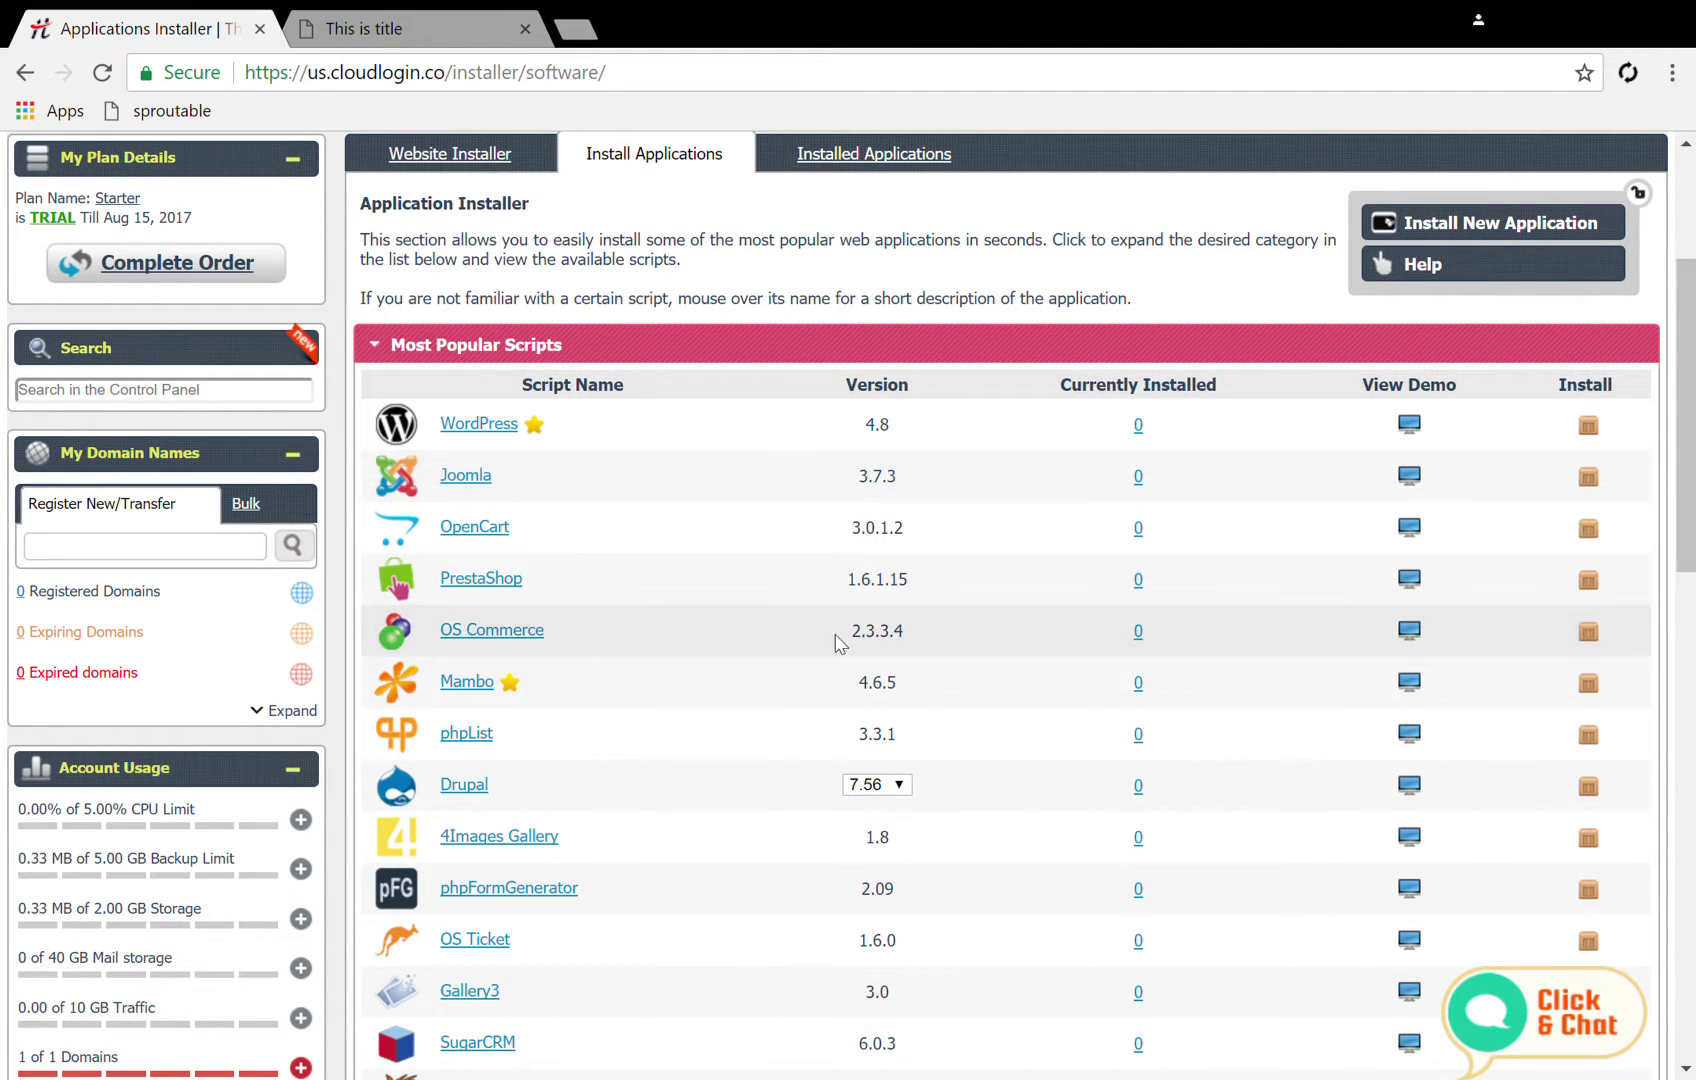
mouse_move(496, 530)
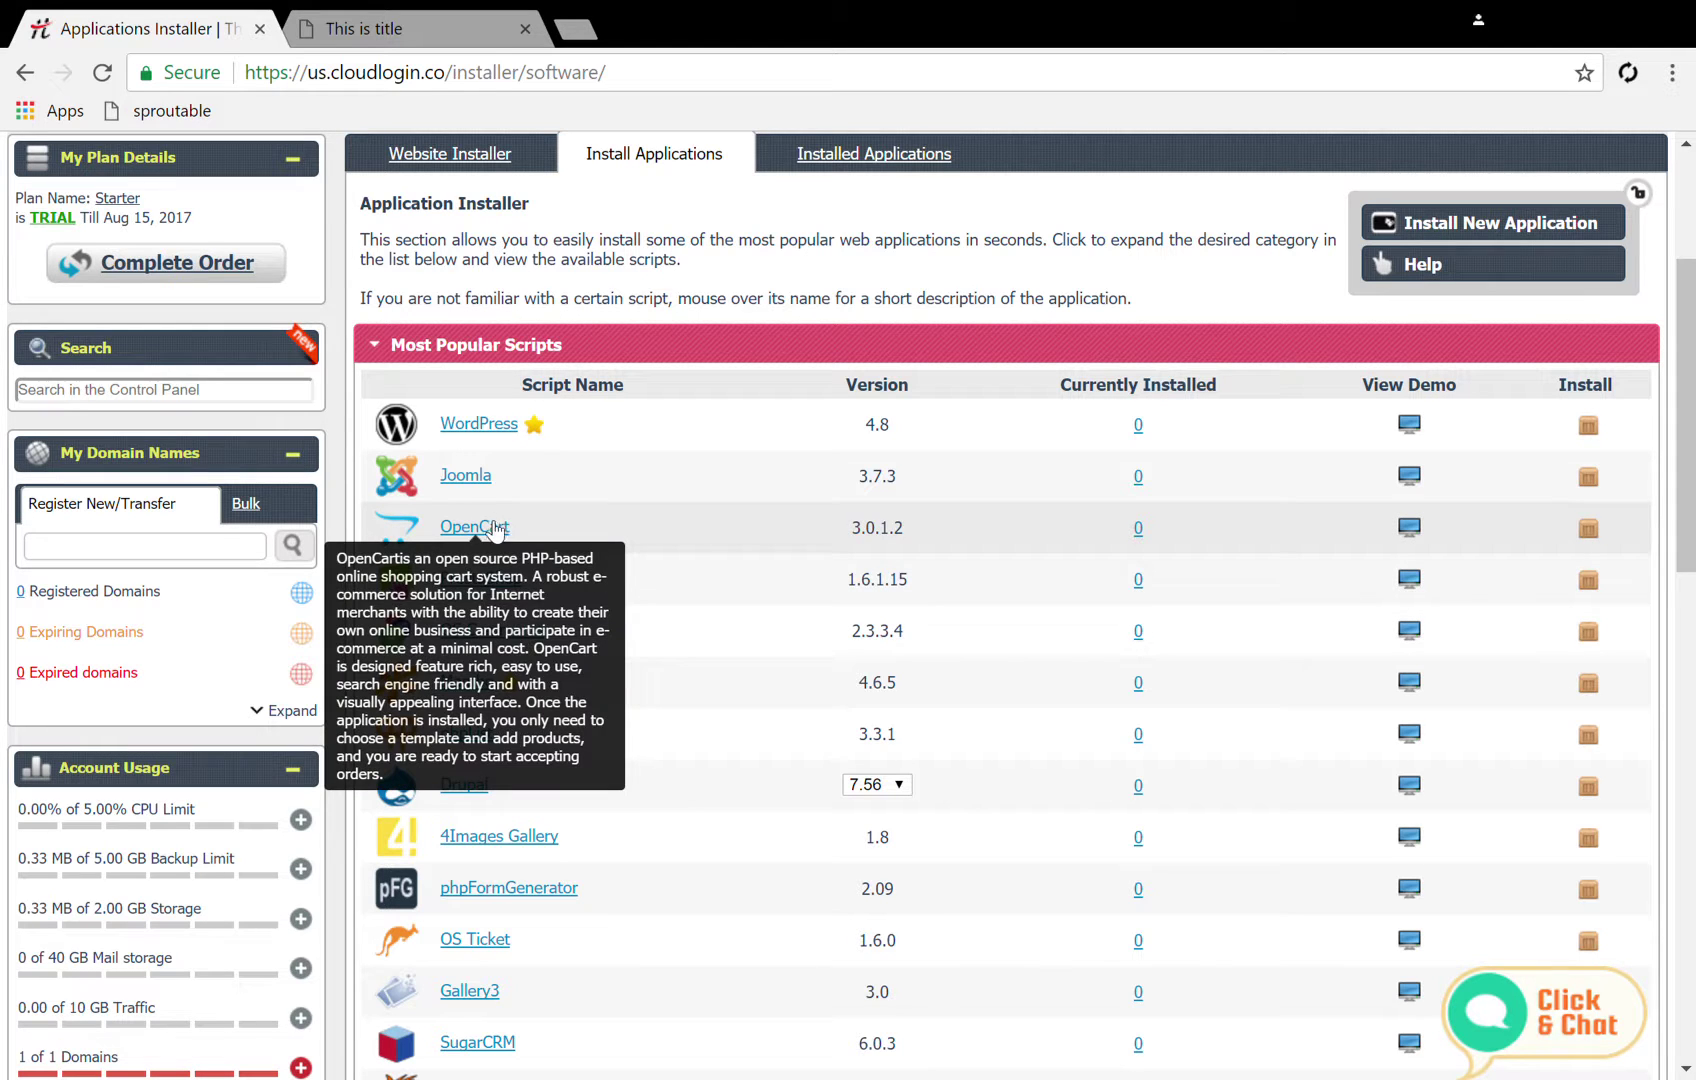
click(474, 536)
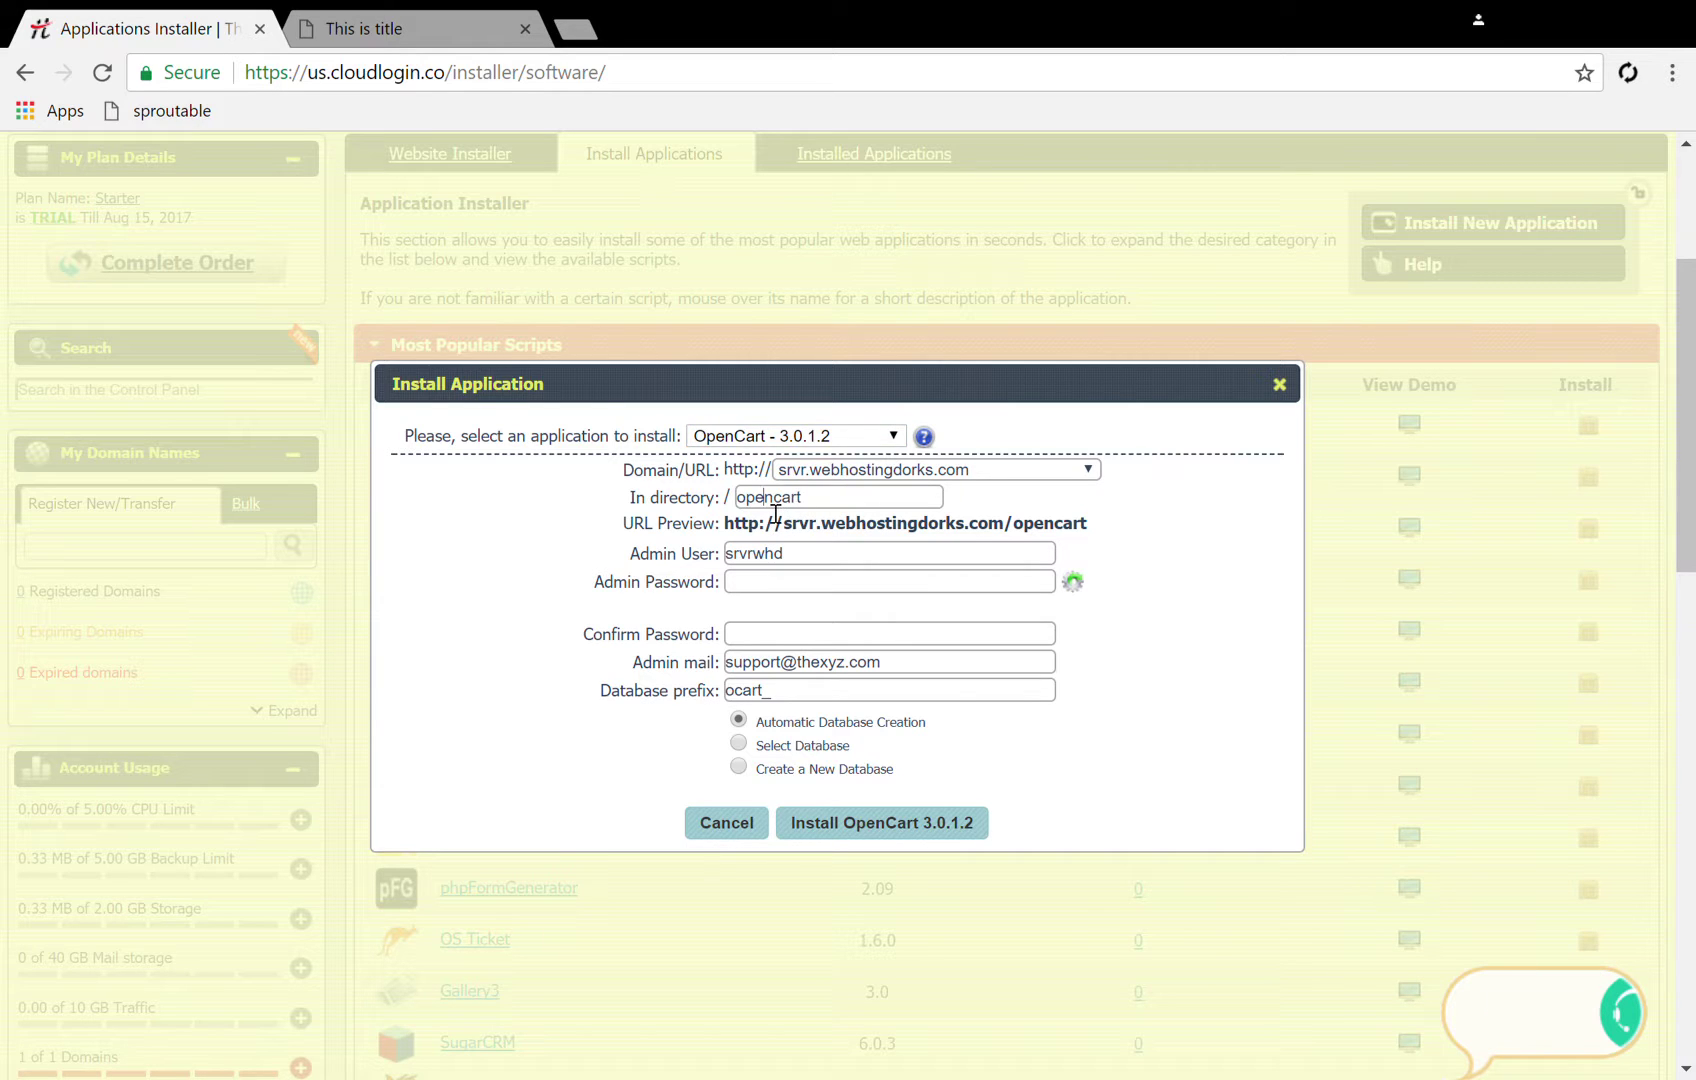
Set the admin user for the OpenCart installation to admin
double_click(785, 497)
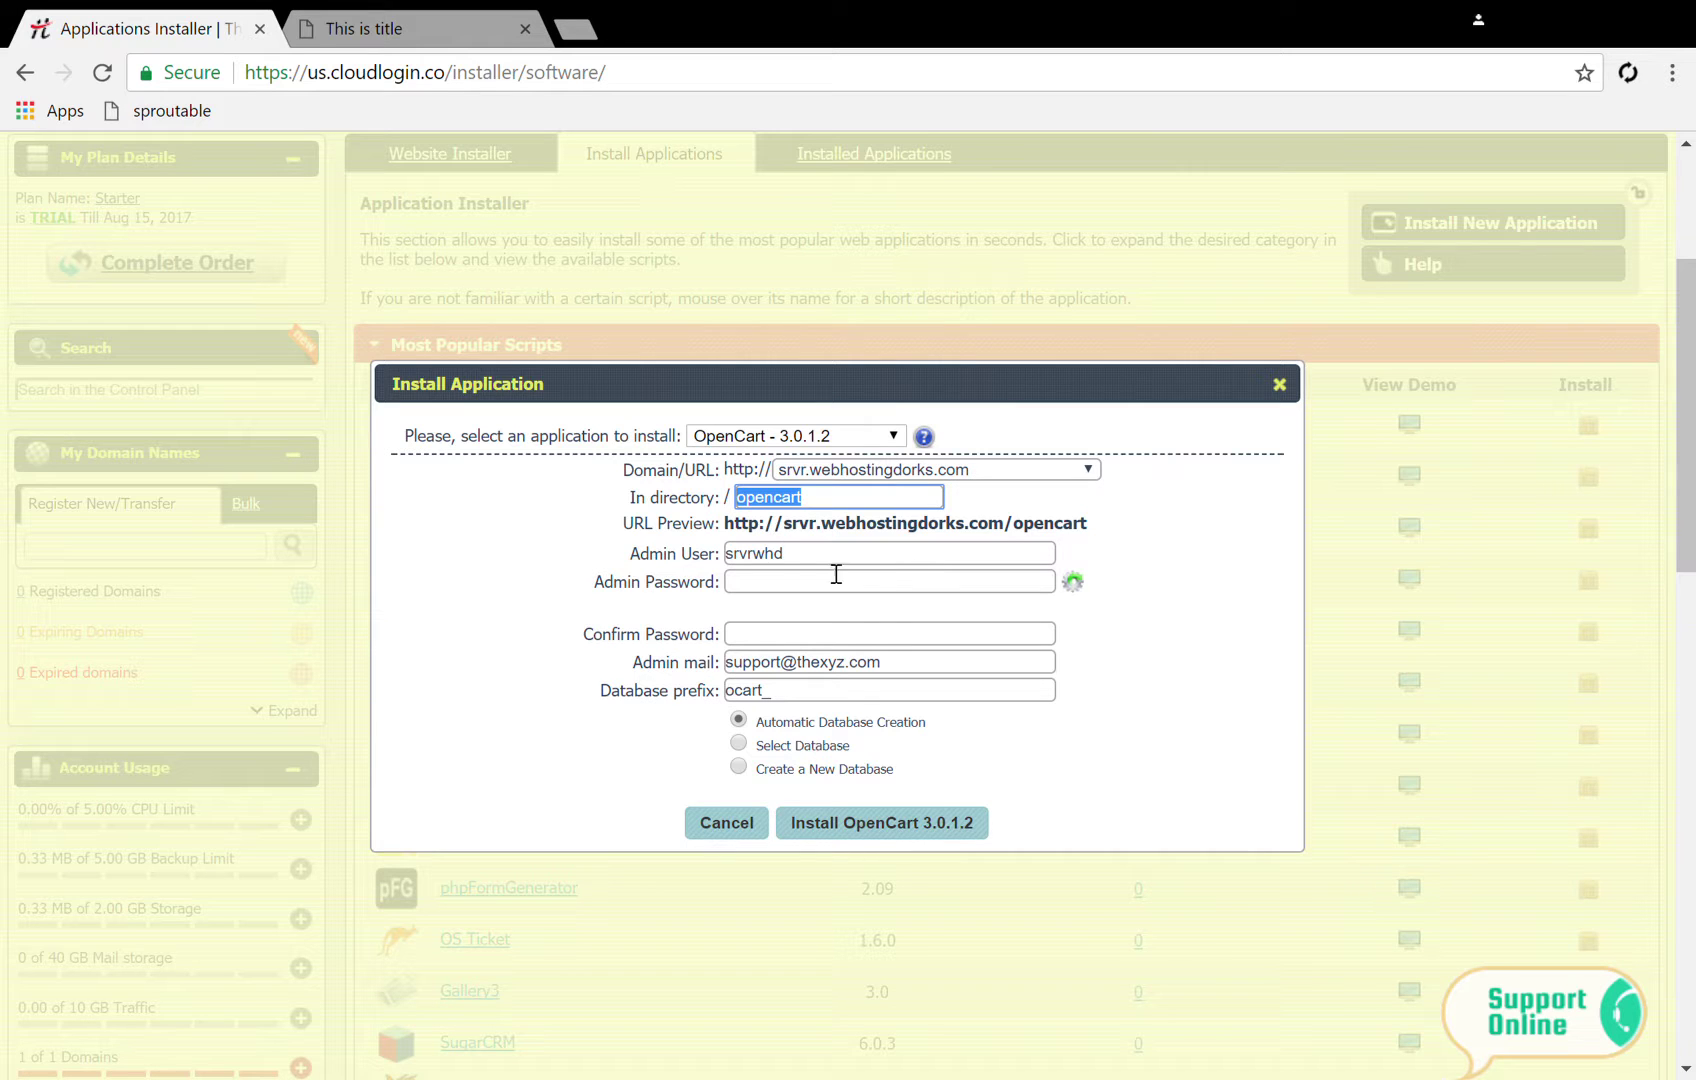
double_click(812, 550)
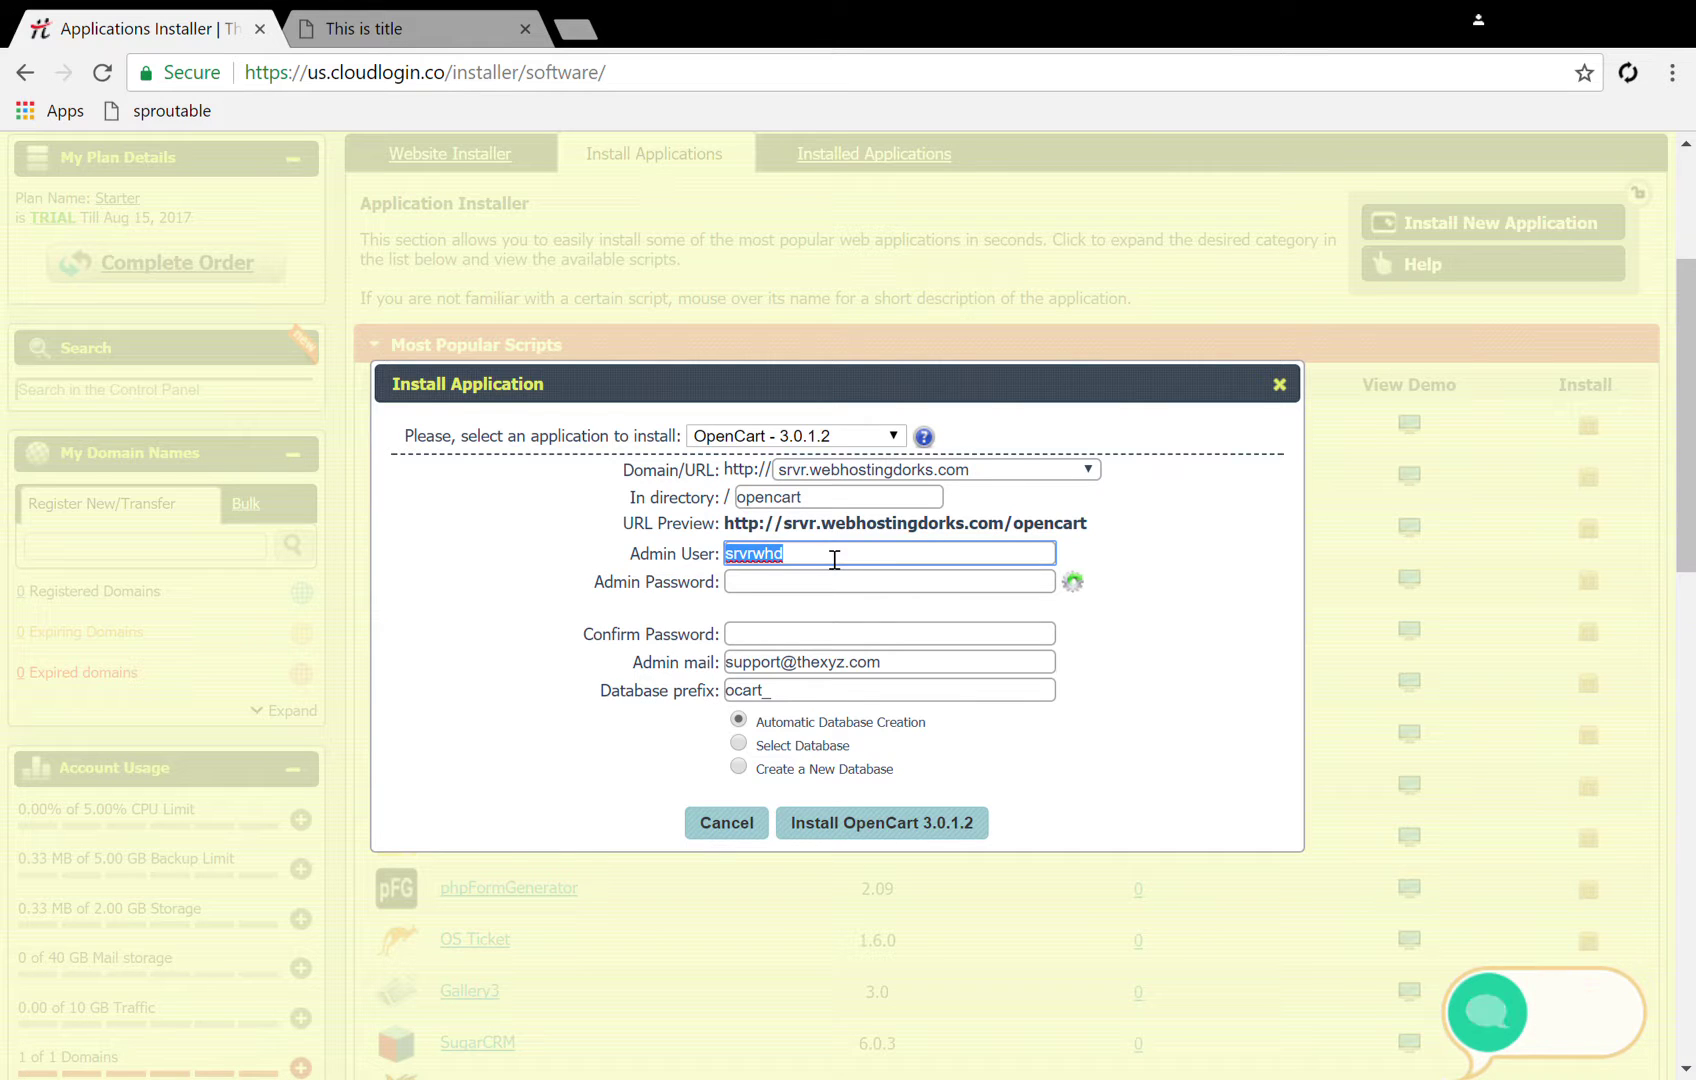
text(admin)
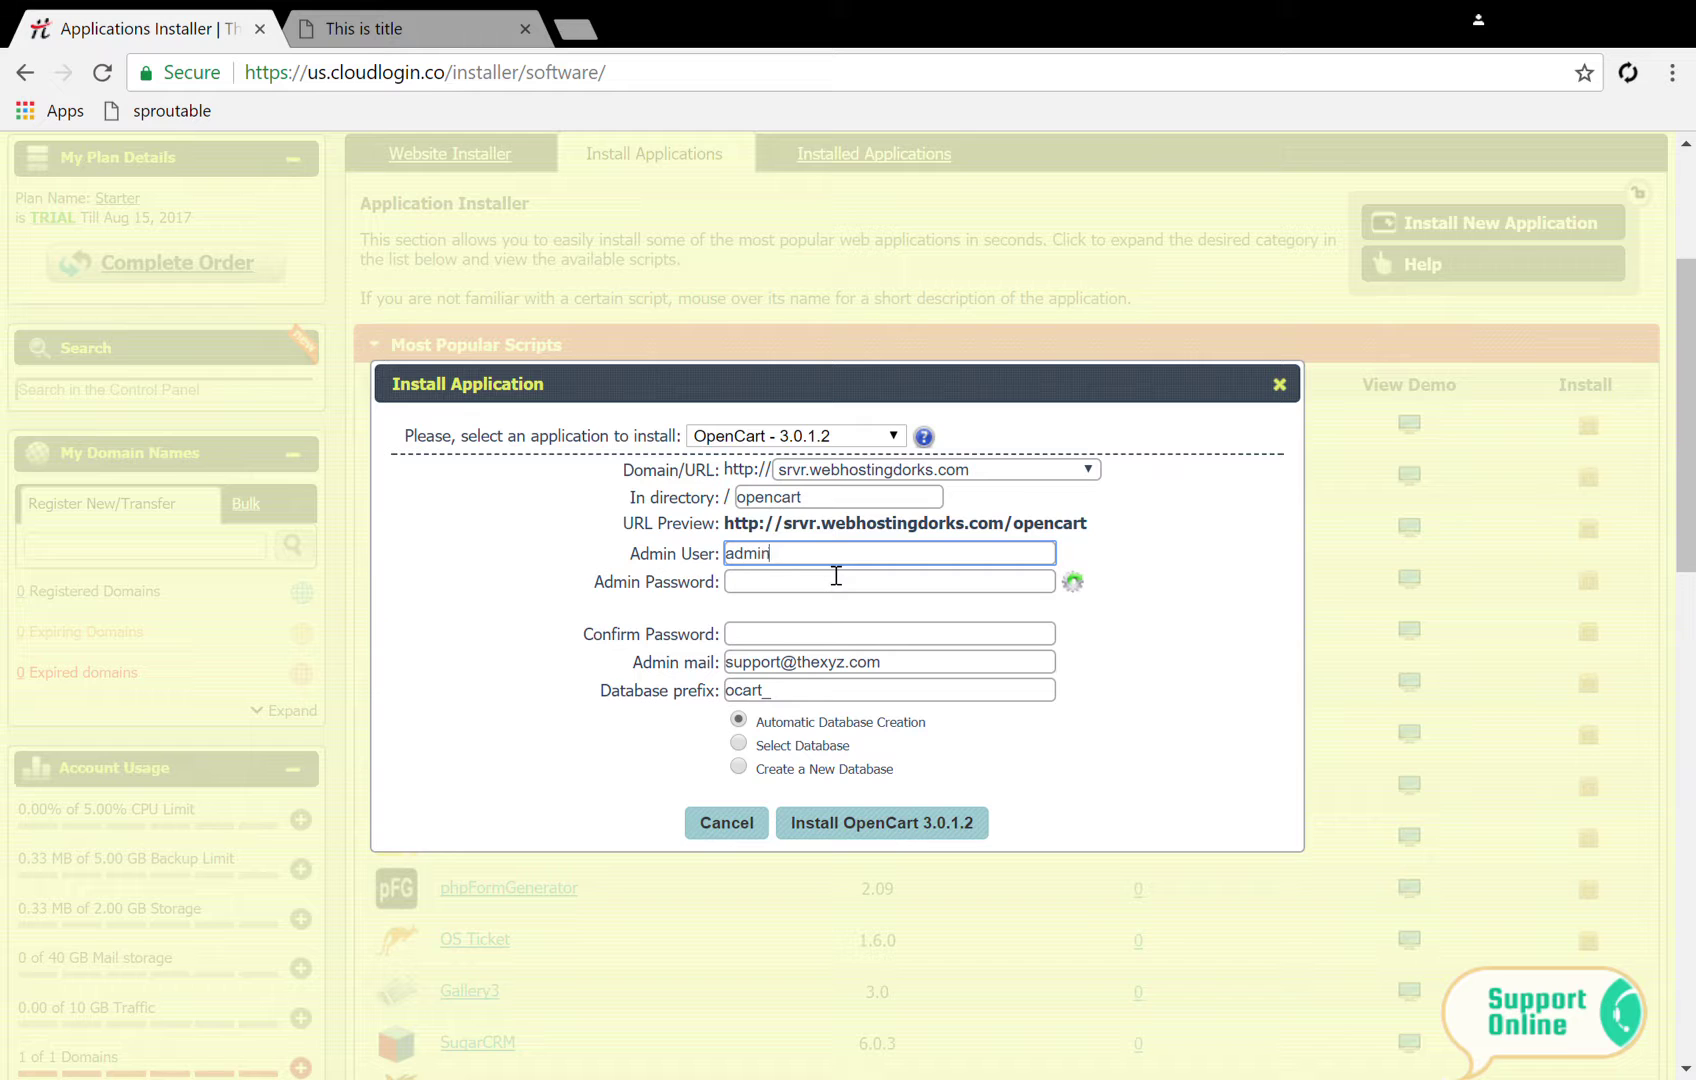
Fill in and confirm the admin password, and install OpenCart 3.0.1.2 with automatic database creation
click(836, 576)
text(••••••••)
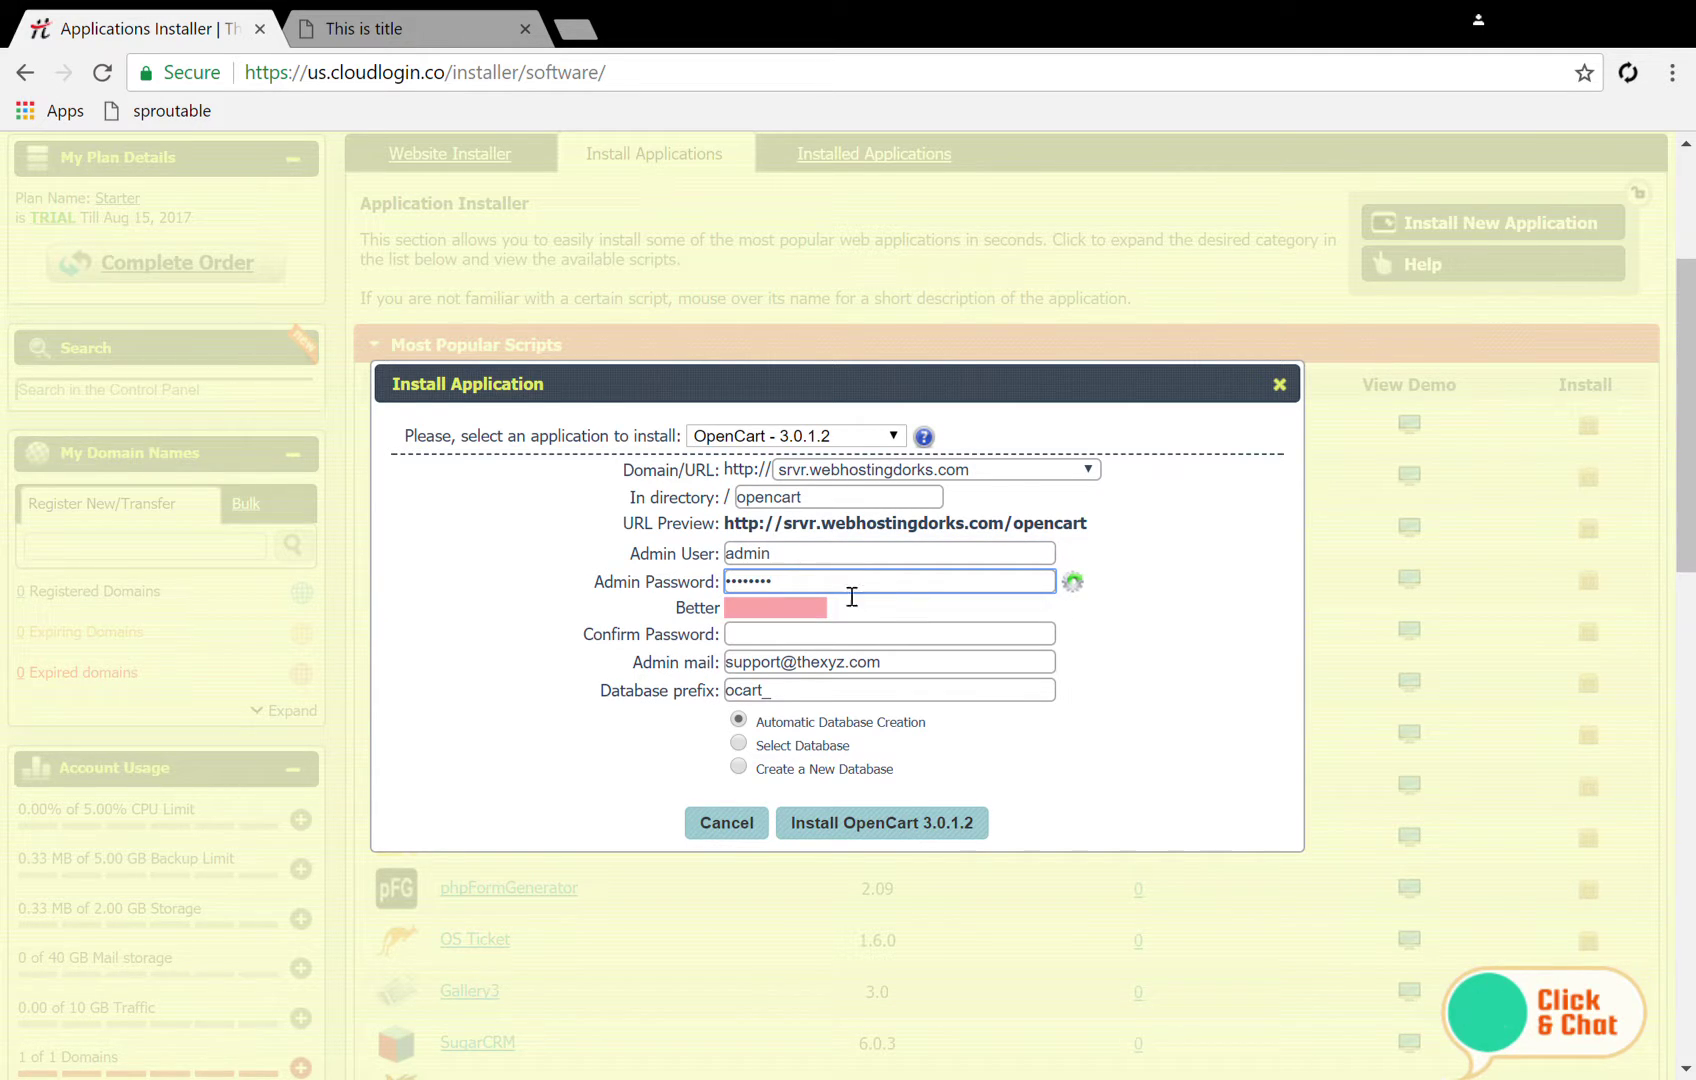
click(850, 617)
click(791, 636)
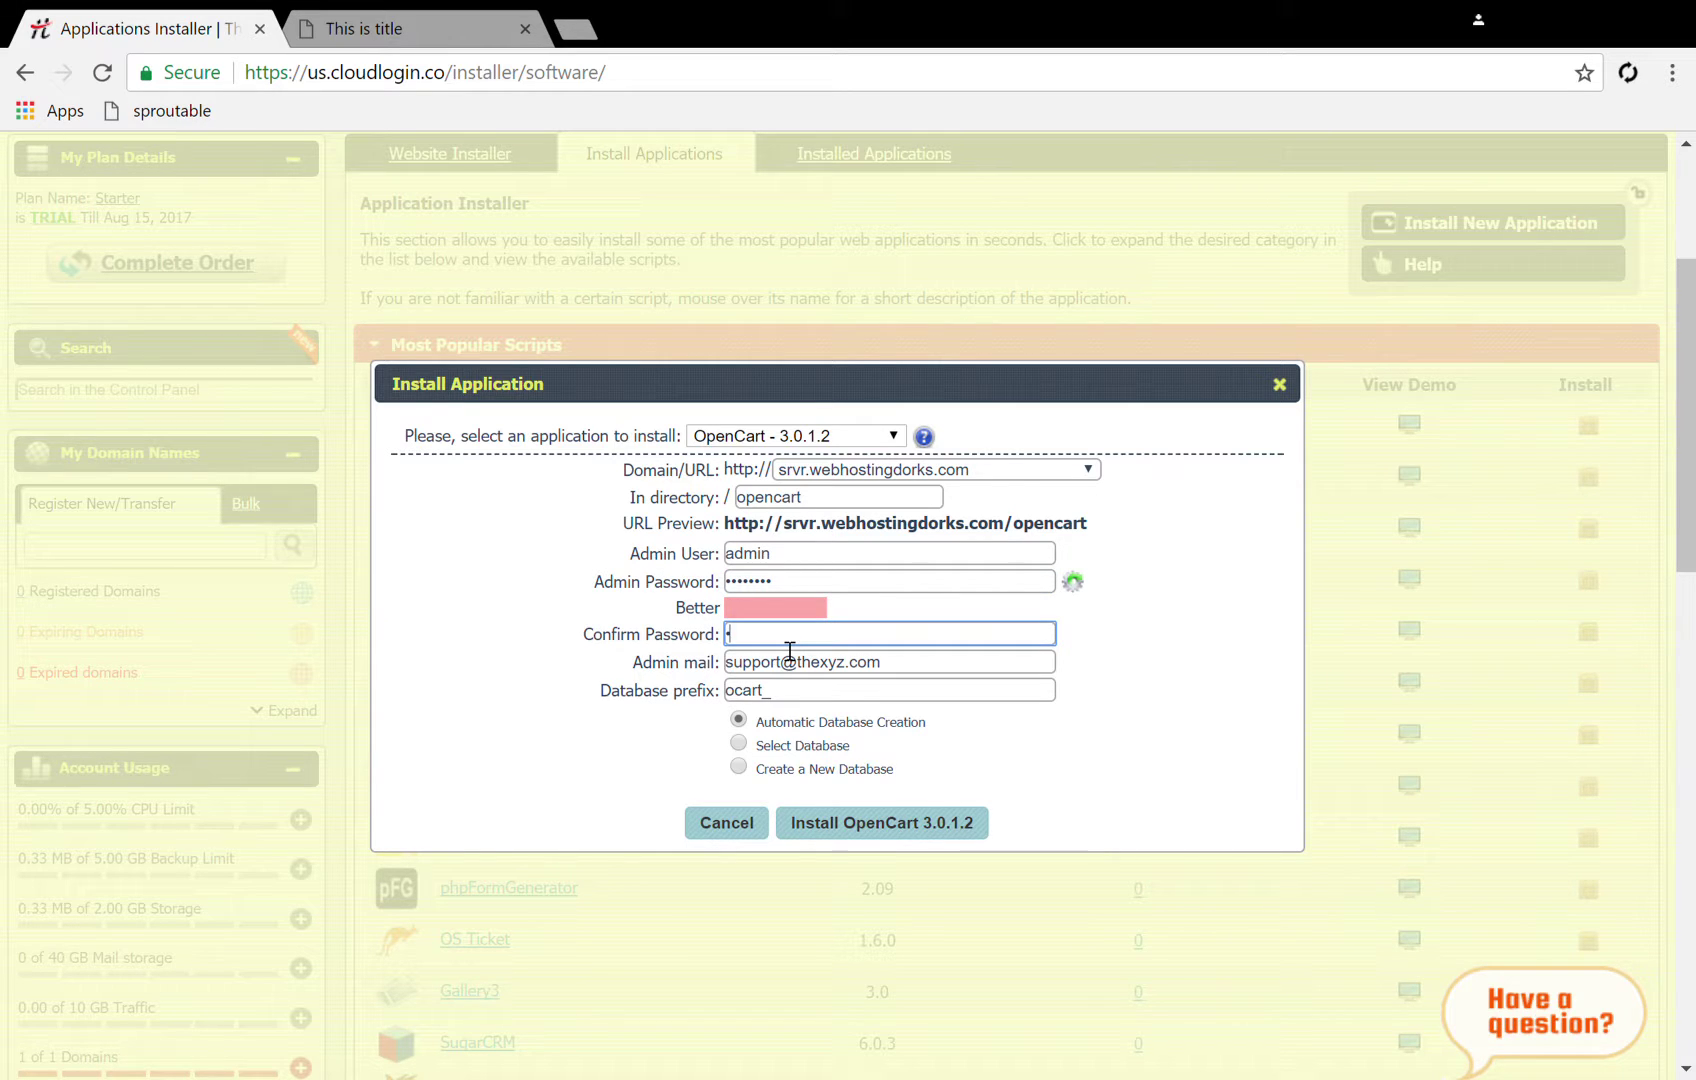
text(••••••••)
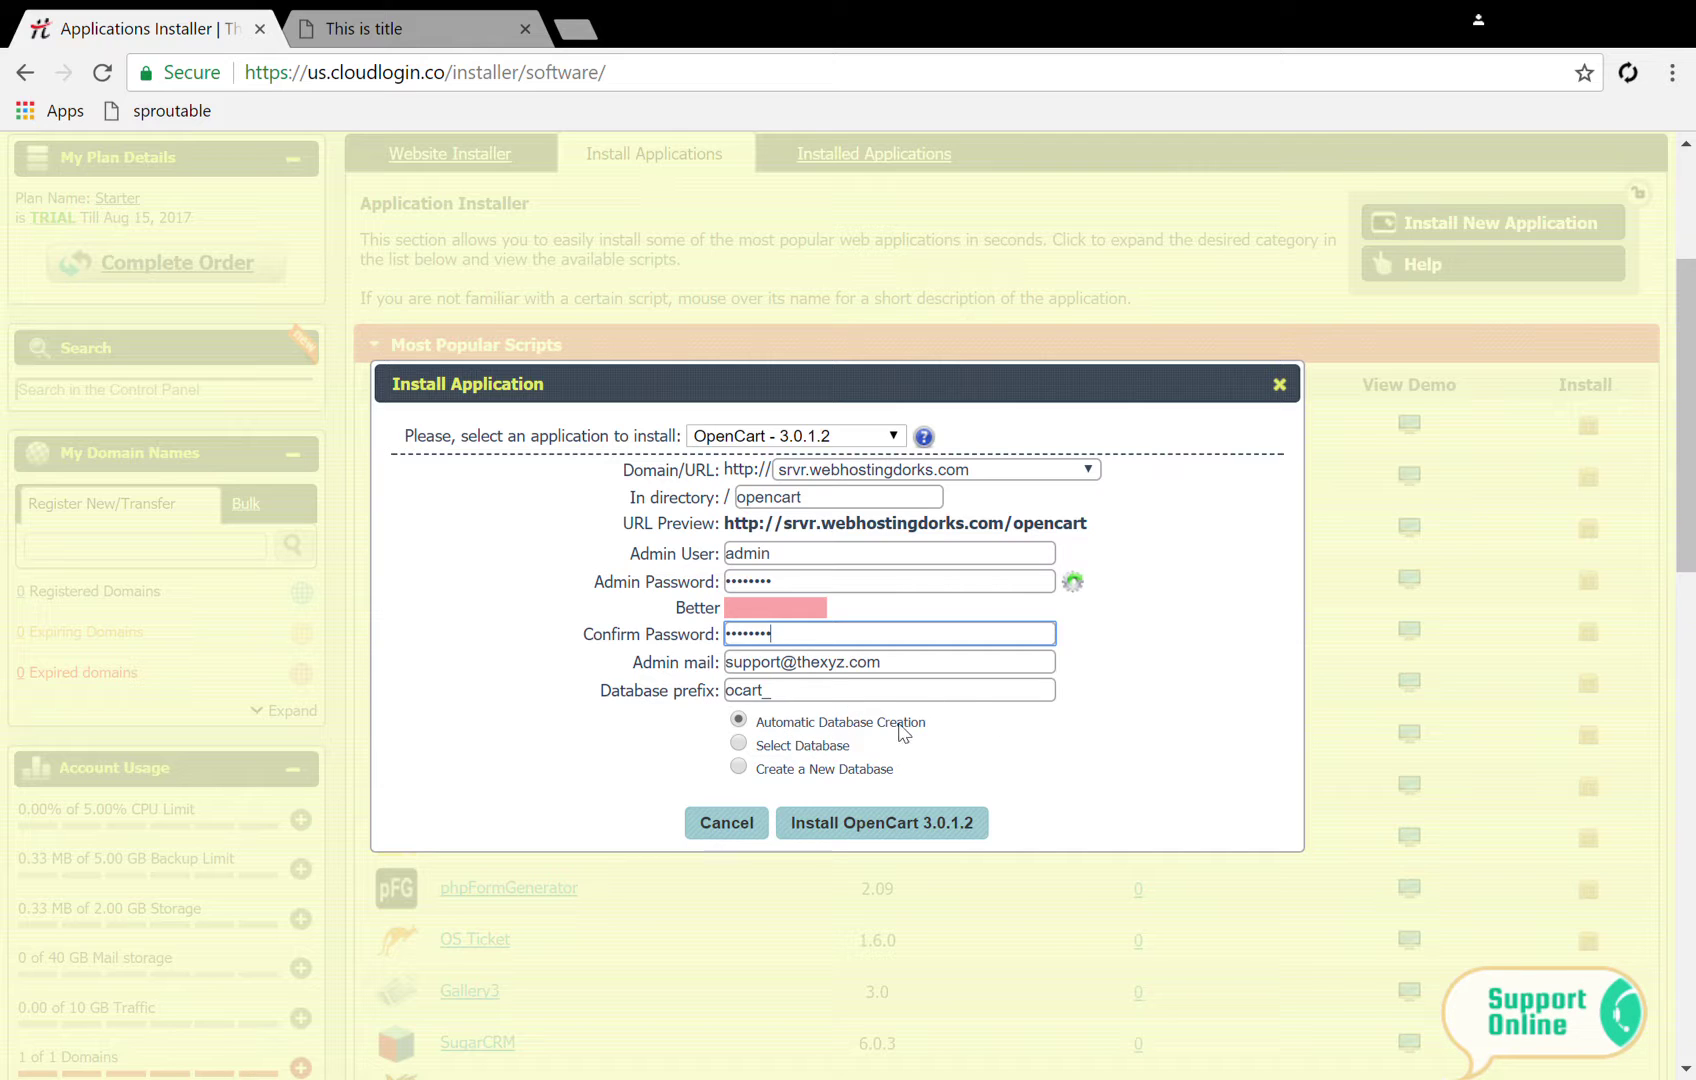
click(900, 824)
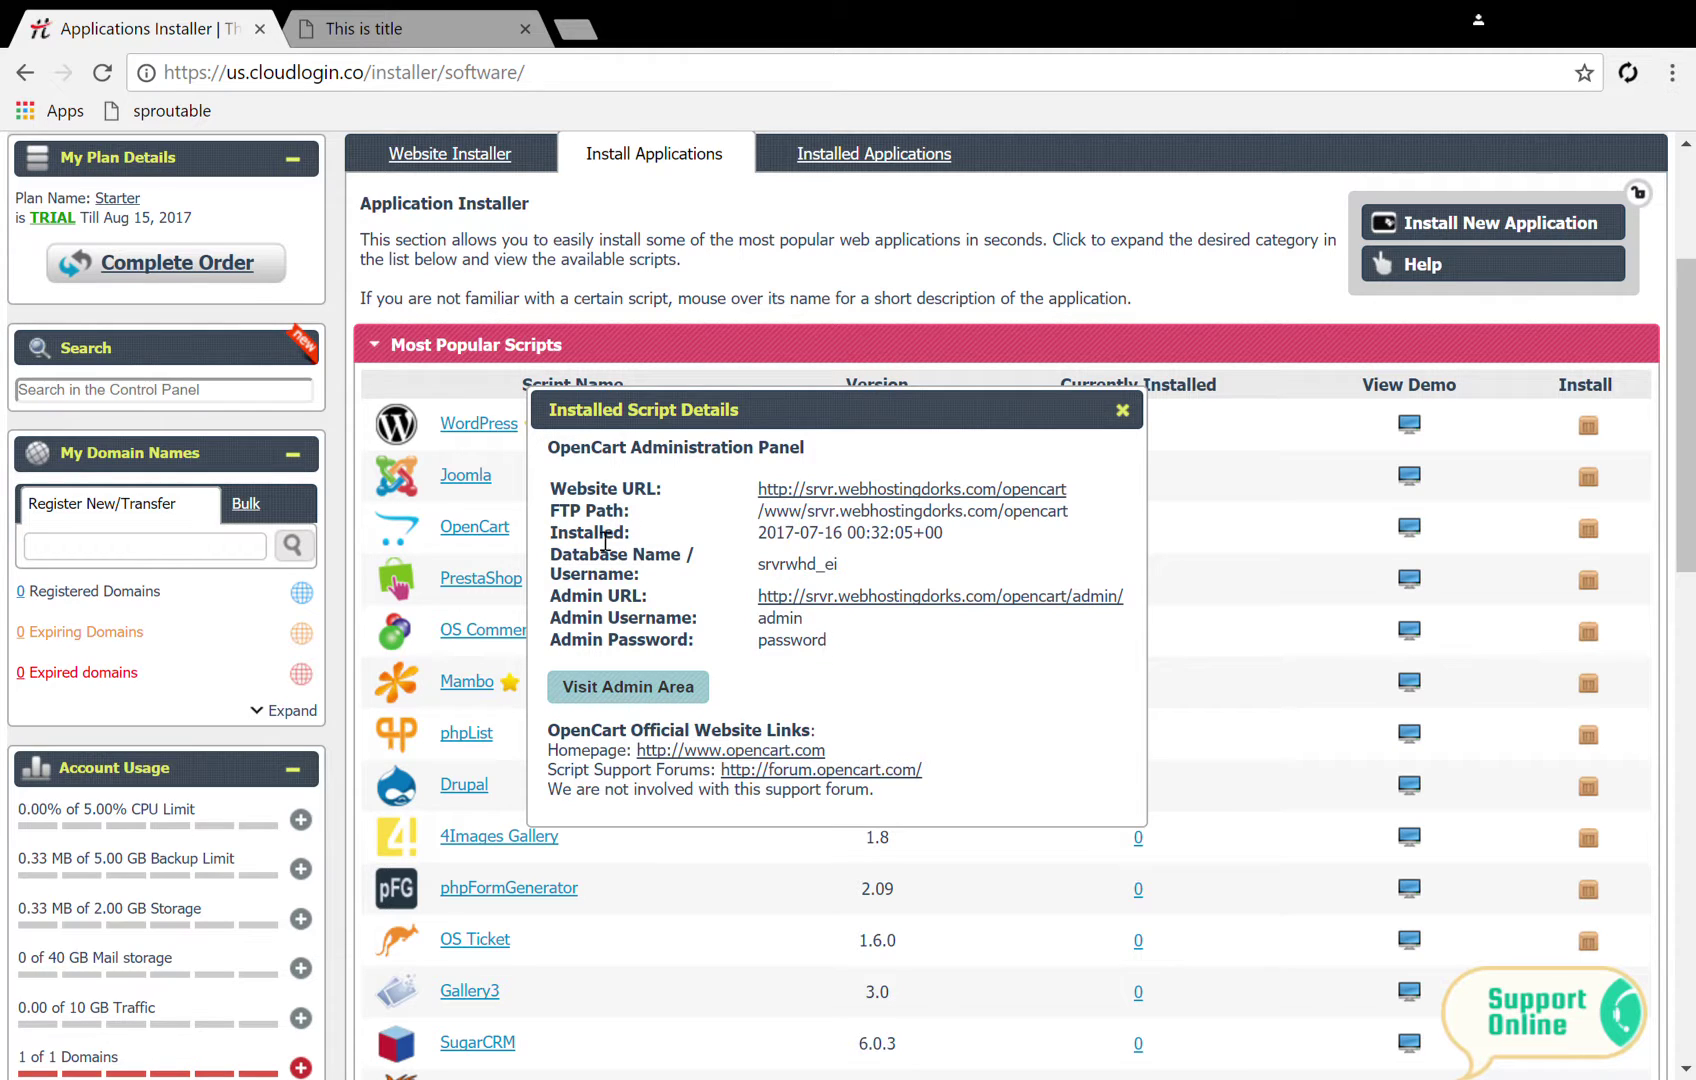
Open the OpenCart admin login page from the Admin URL in the installed script details
triple_click(770, 574)
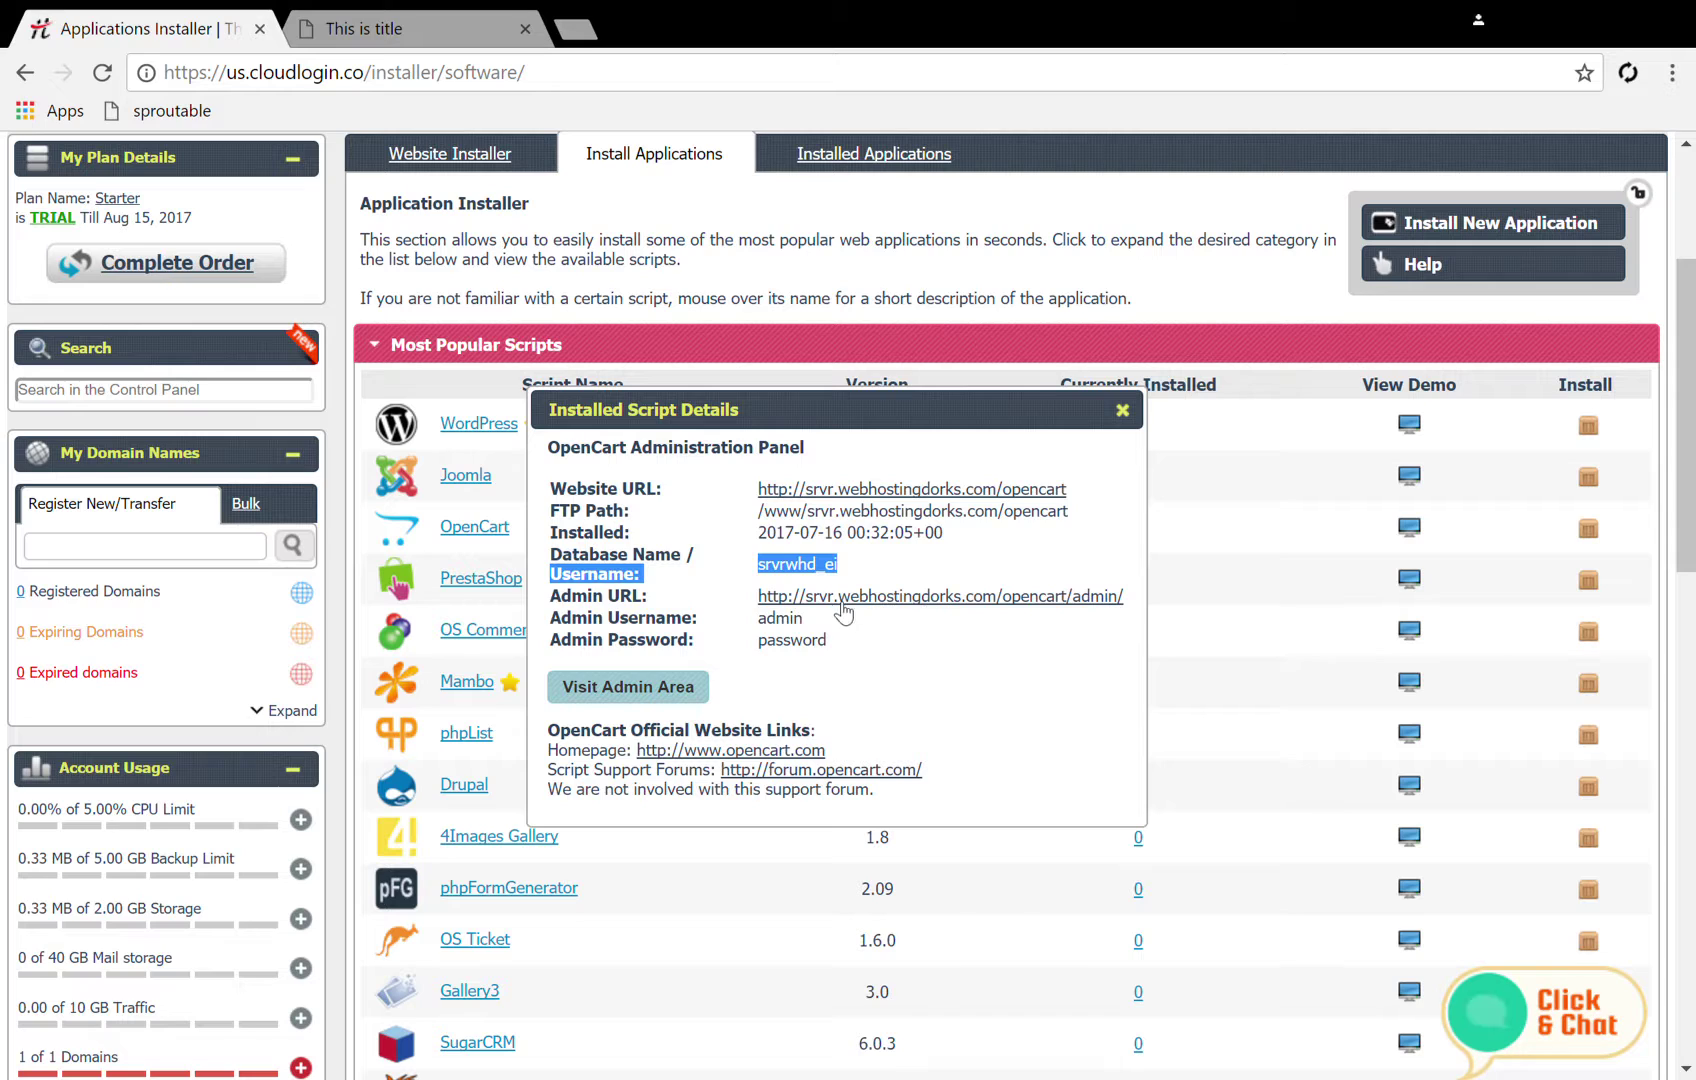
click(927, 660)
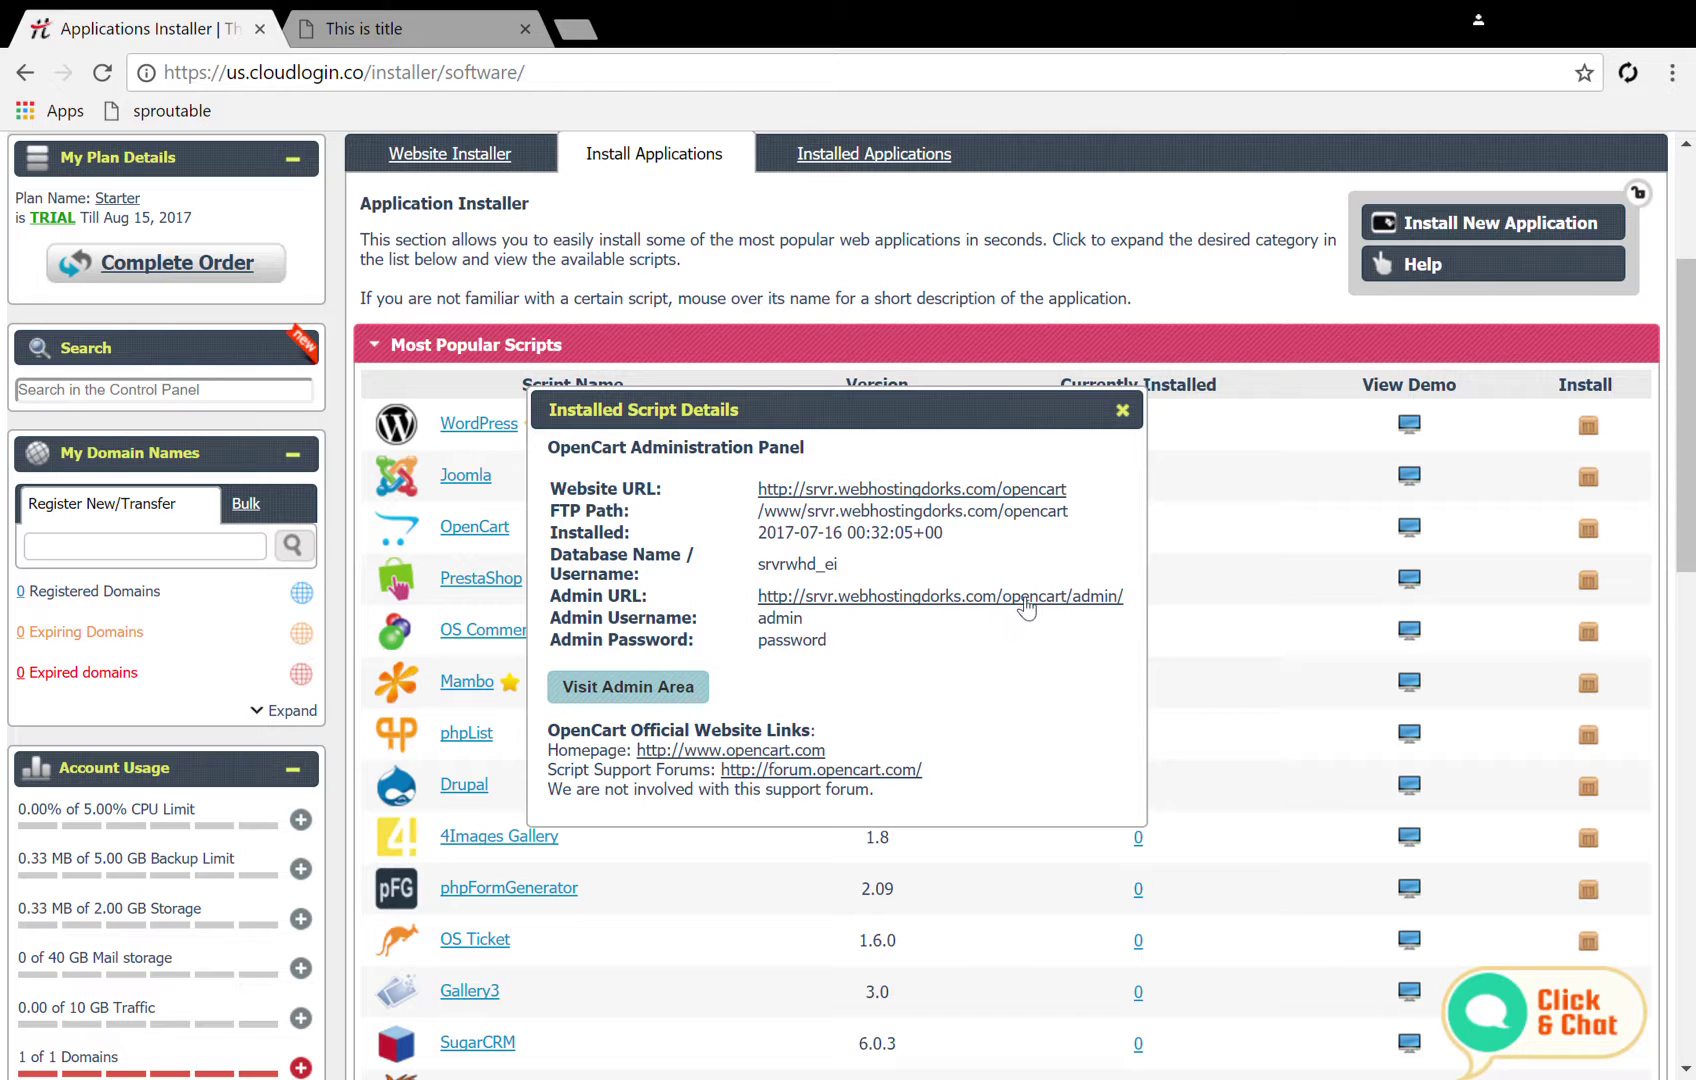
click(899, 597)
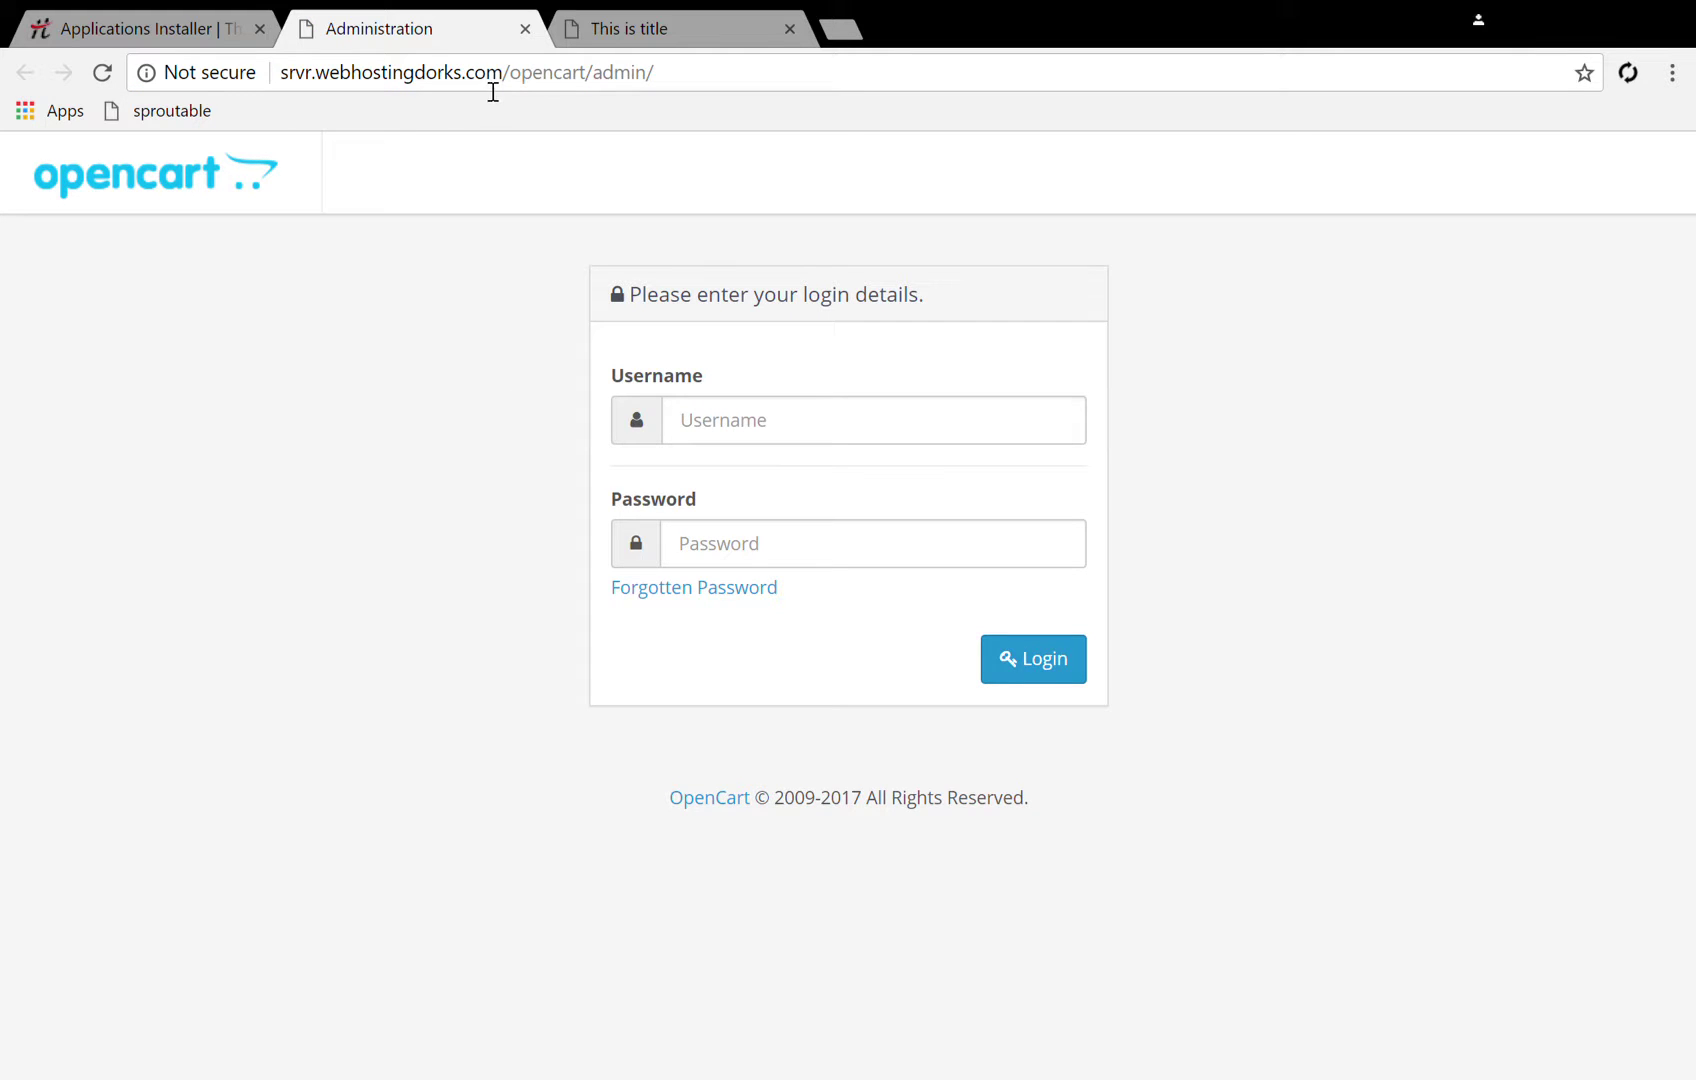
click(675, 90)
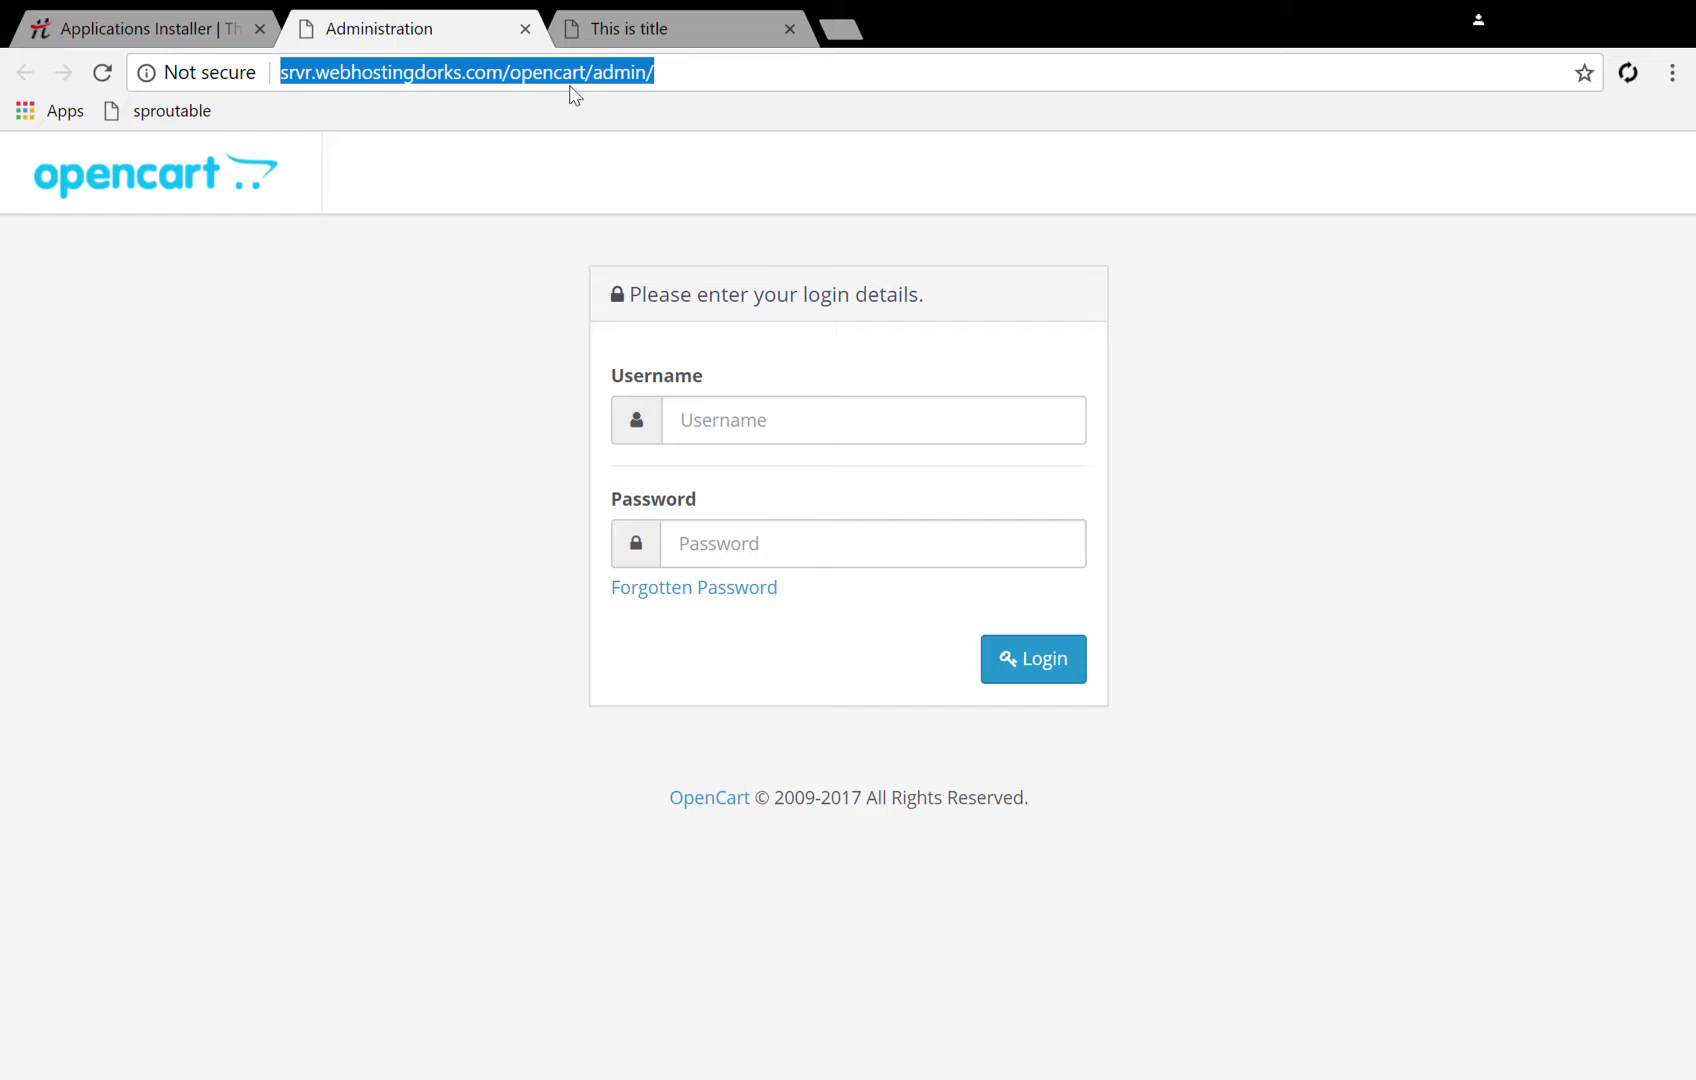
click(586, 80)
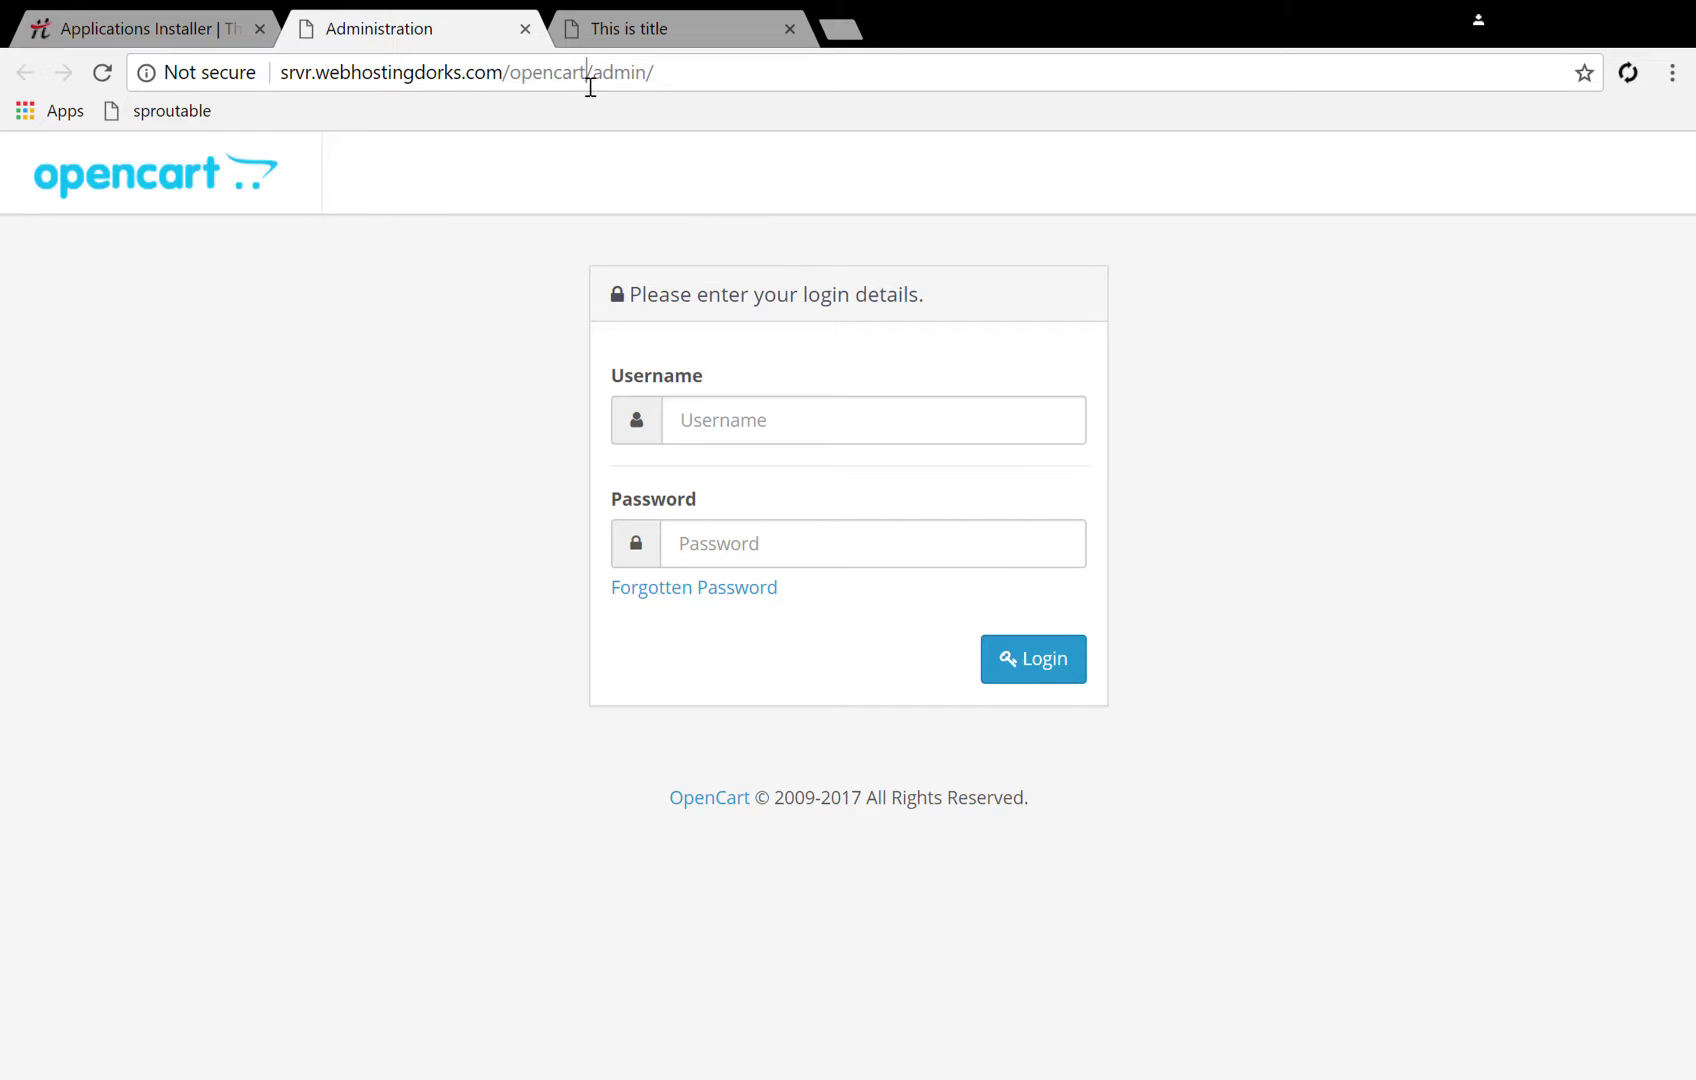
Log in to the OpenCart administration with the username admin and the admin password
click(839, 420)
text(admin)
key(Tab)
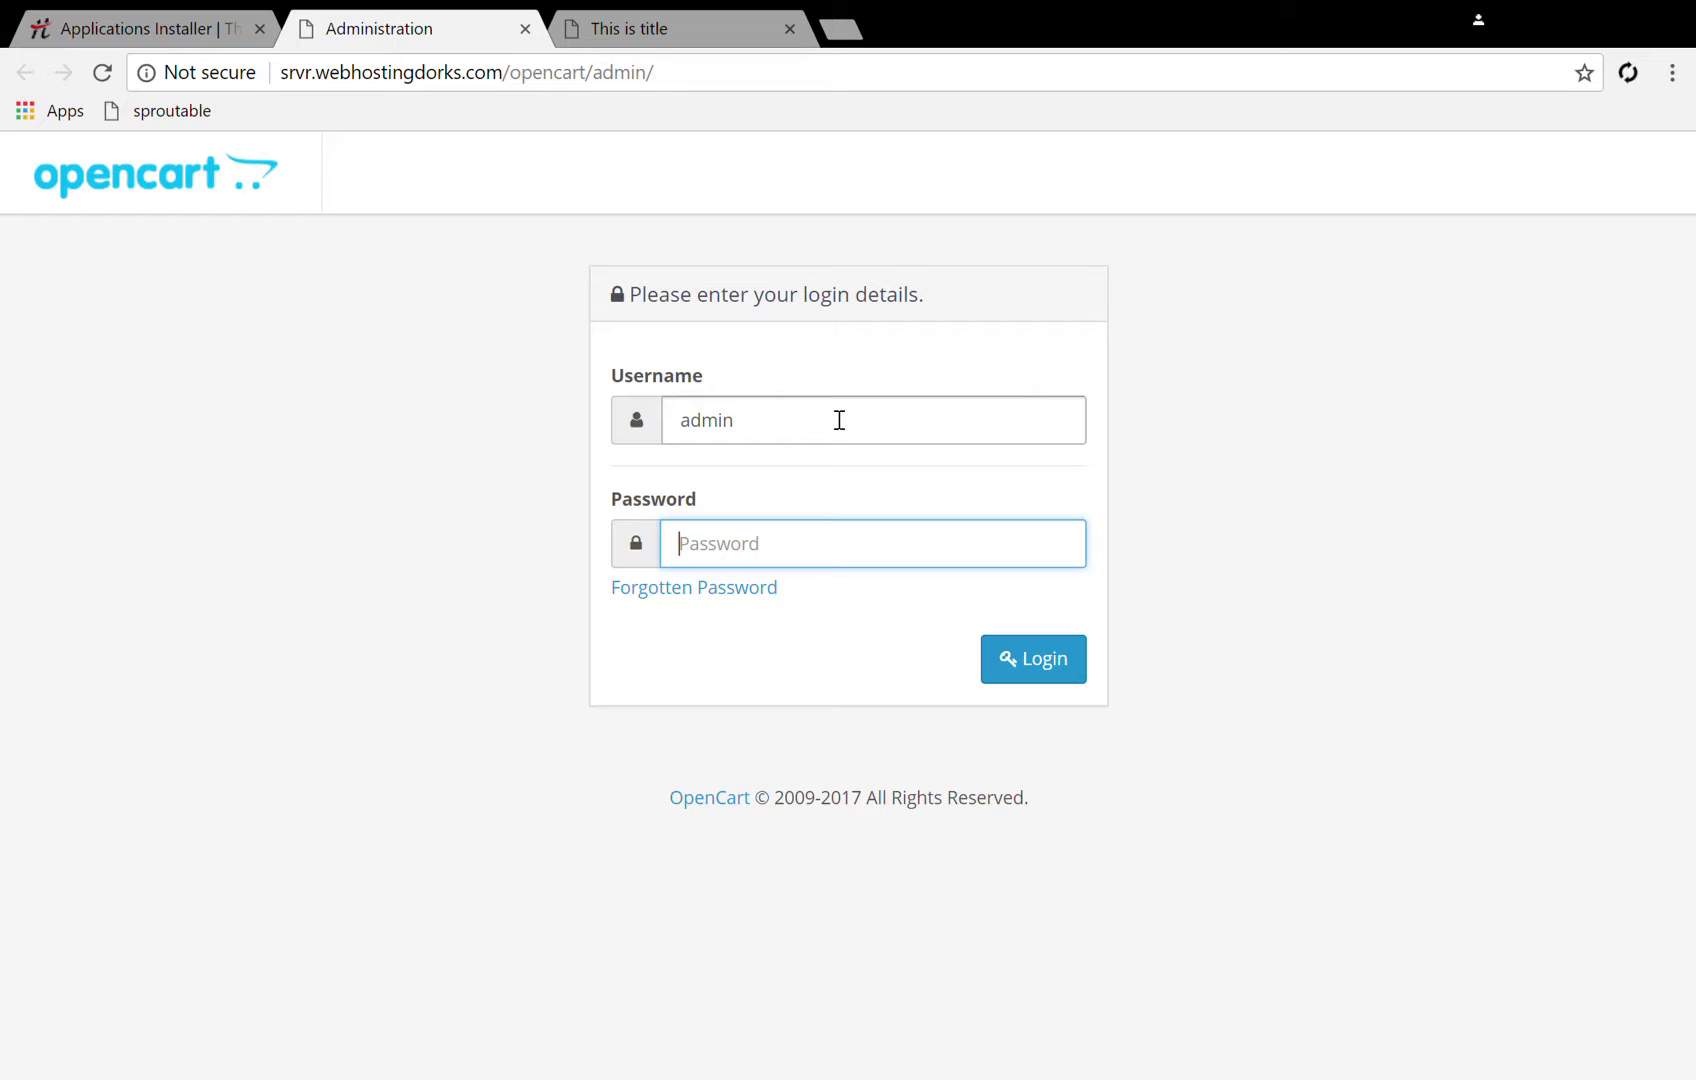
text(•)
key(BackSpace)
text(••••••••)
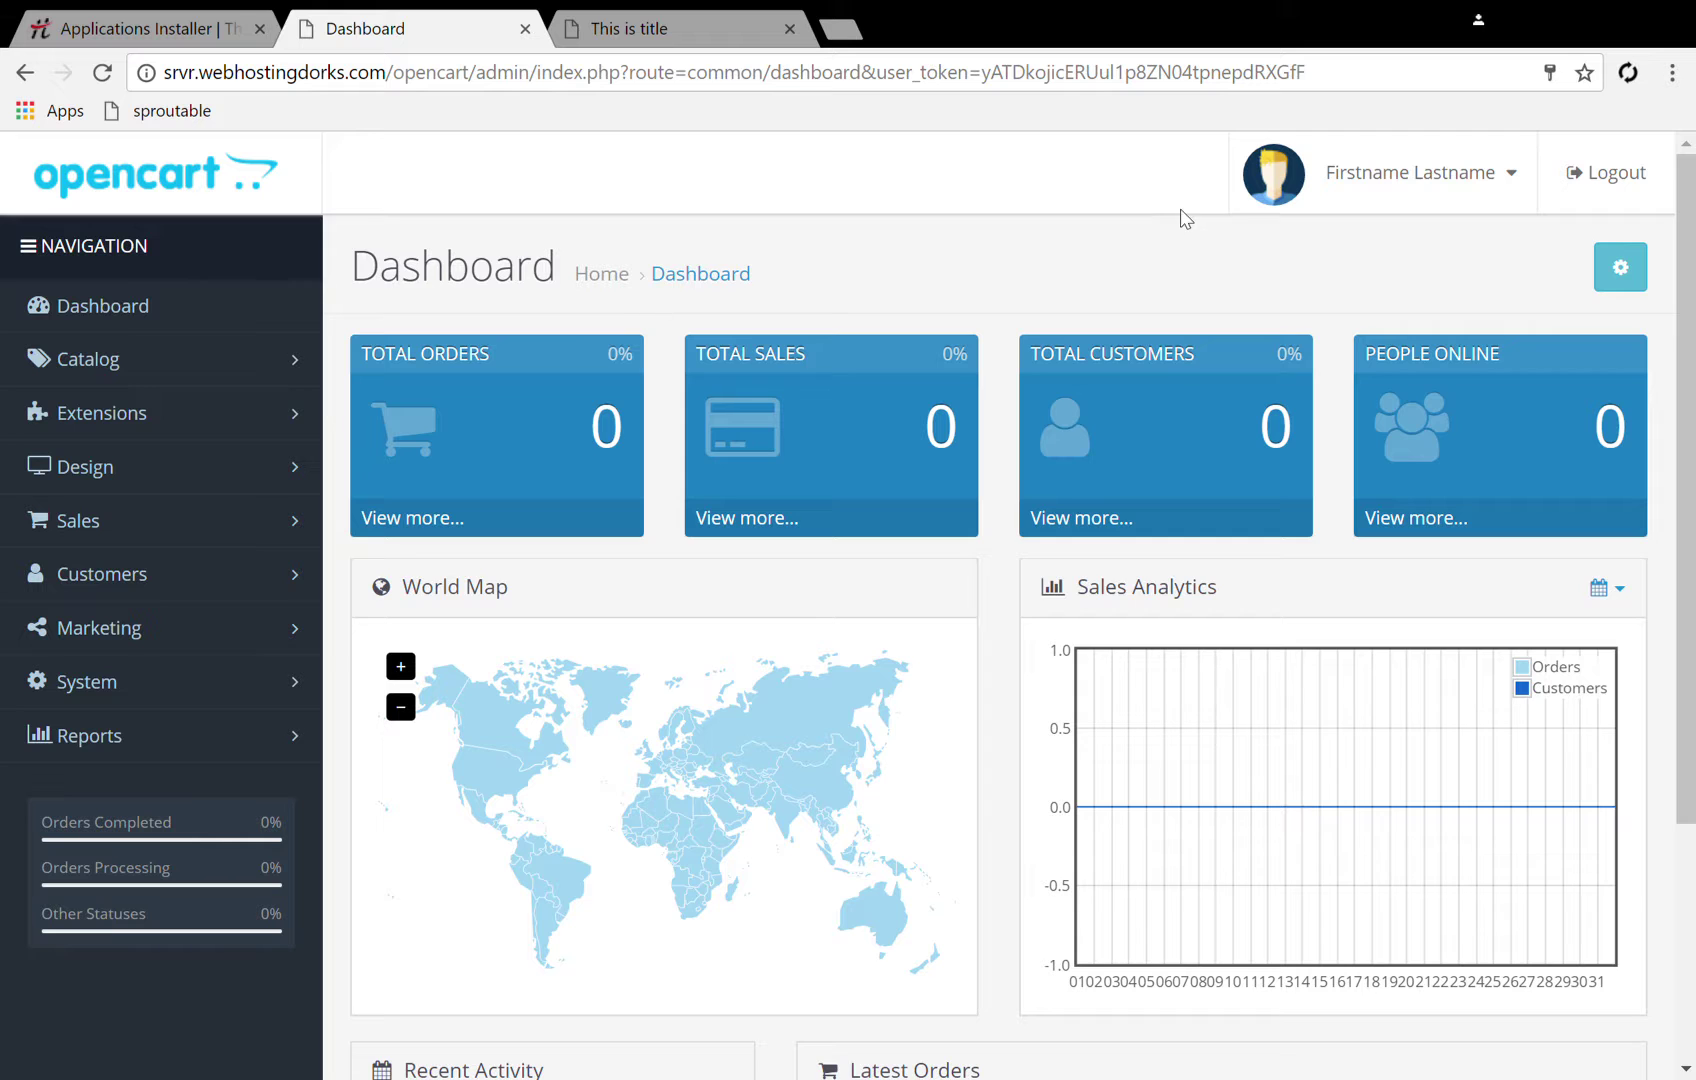
Look over the admin dashboard and load the storefront at srvr.webhostingdorks.com/opencart/ in the page titled "This is title"
scroll(924, 450, down, 3)
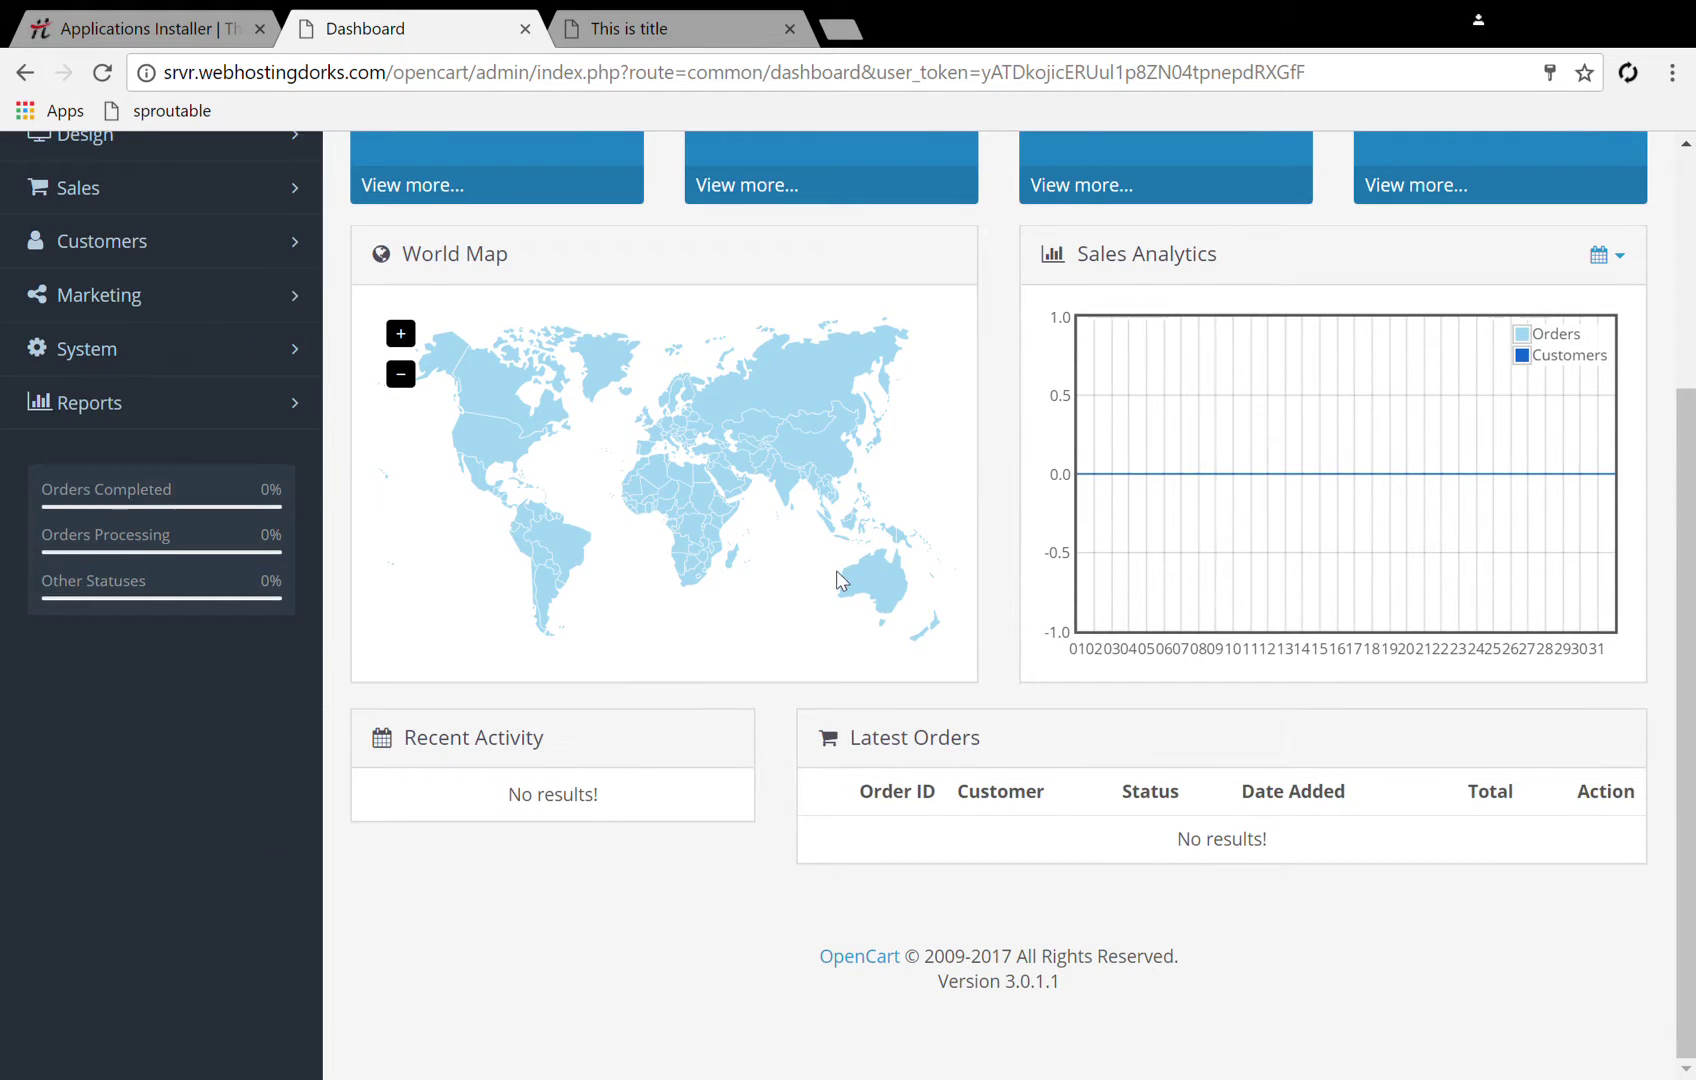
scroll(836, 570, up, 1)
scroll(615, 242, up, 3)
click(641, 40)
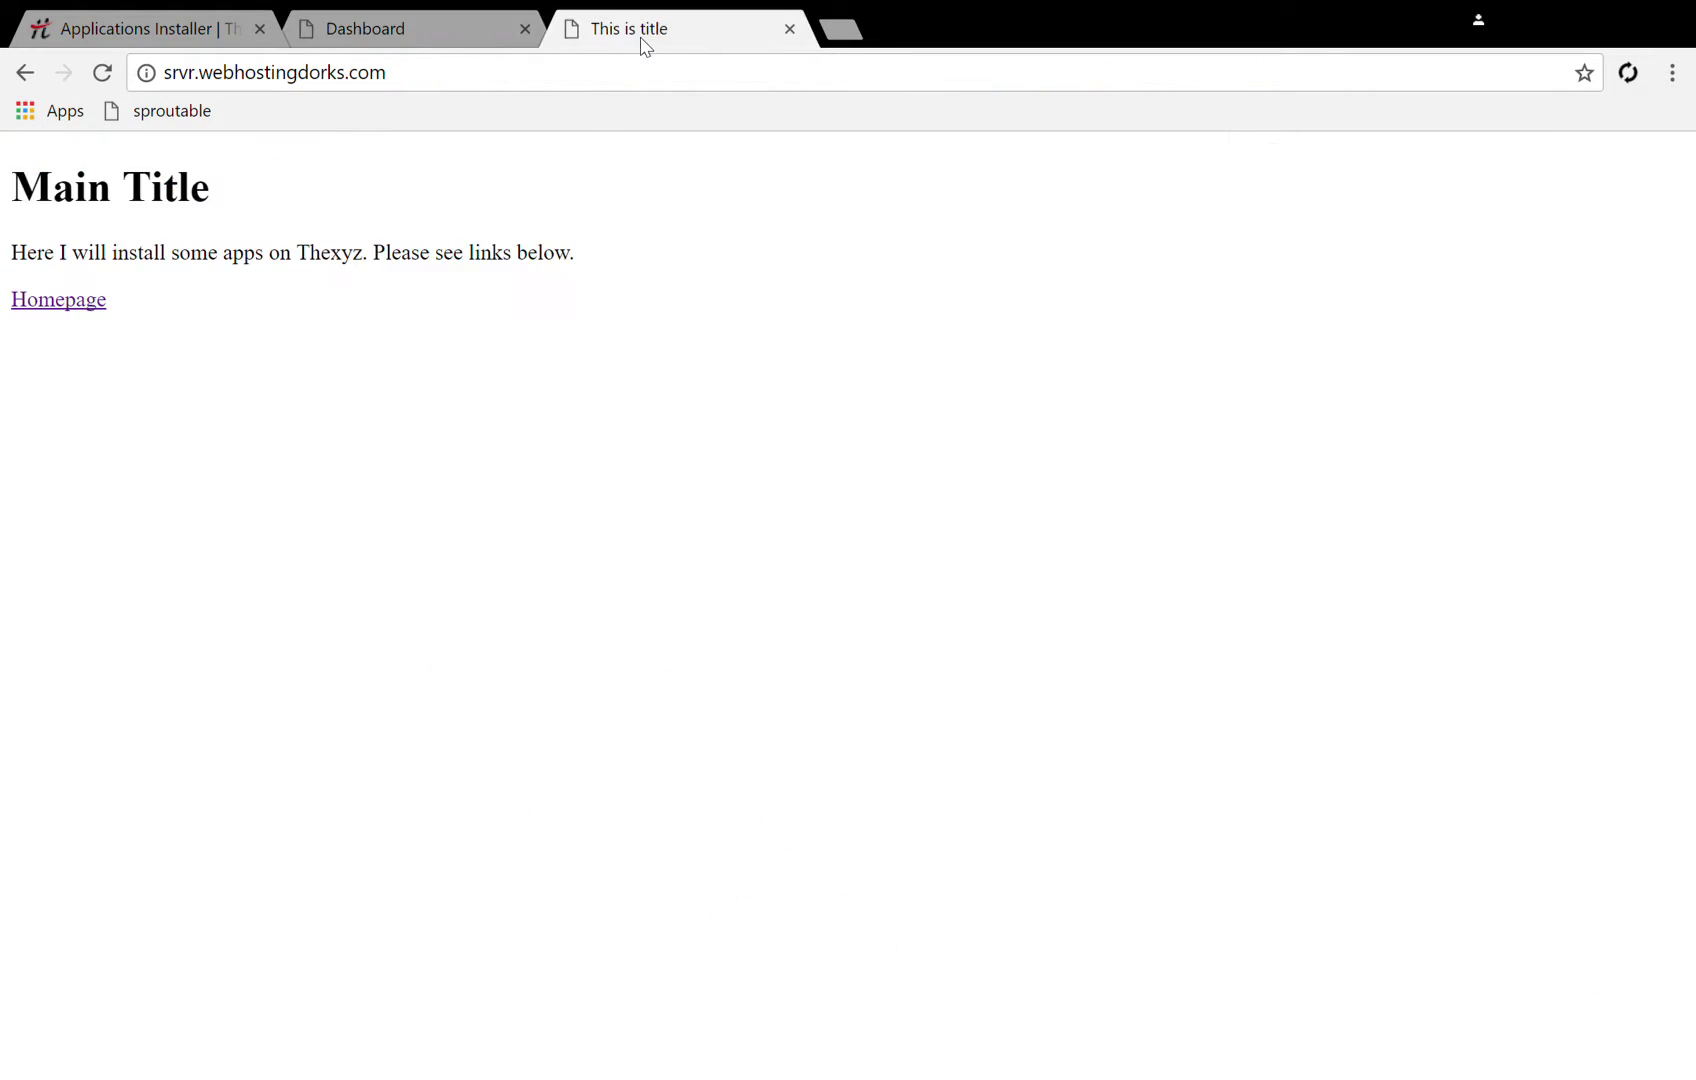
click(492, 84)
click(494, 85)
text(/opencart/)
key(Return)
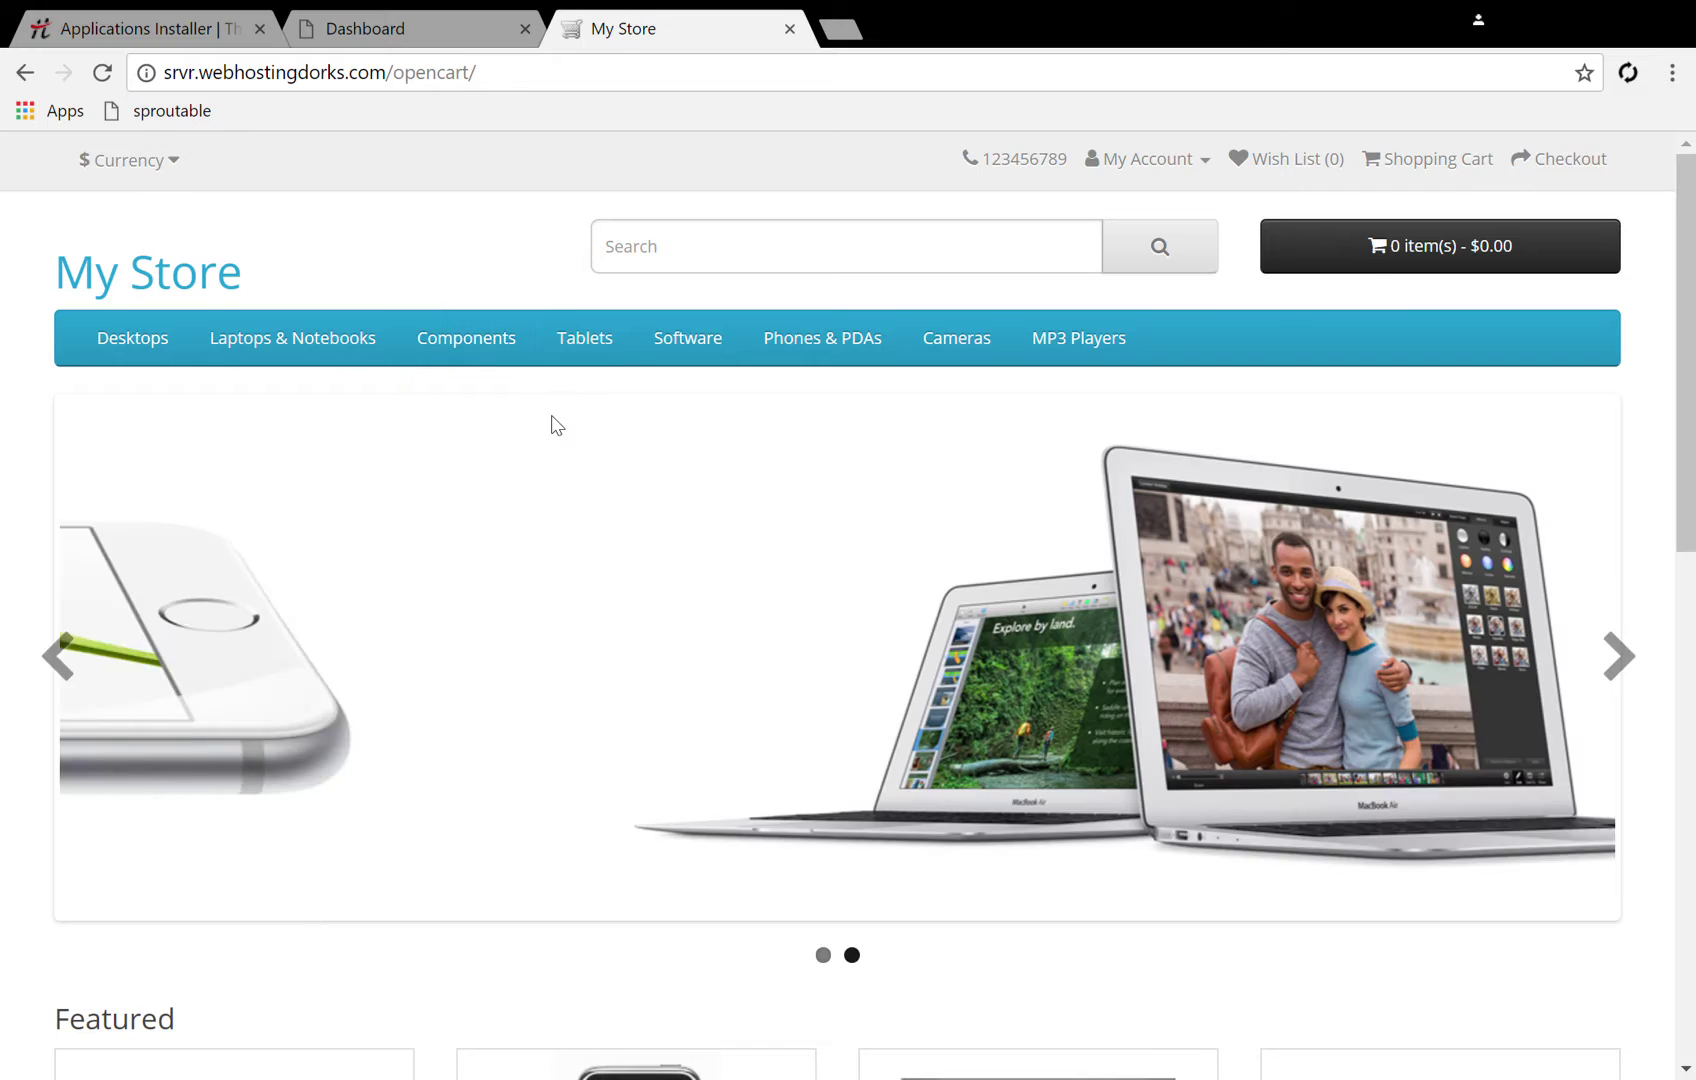
Look through the storefront homepage and open the iPhone product page from the Featured products
scroll(557, 425, down, 6)
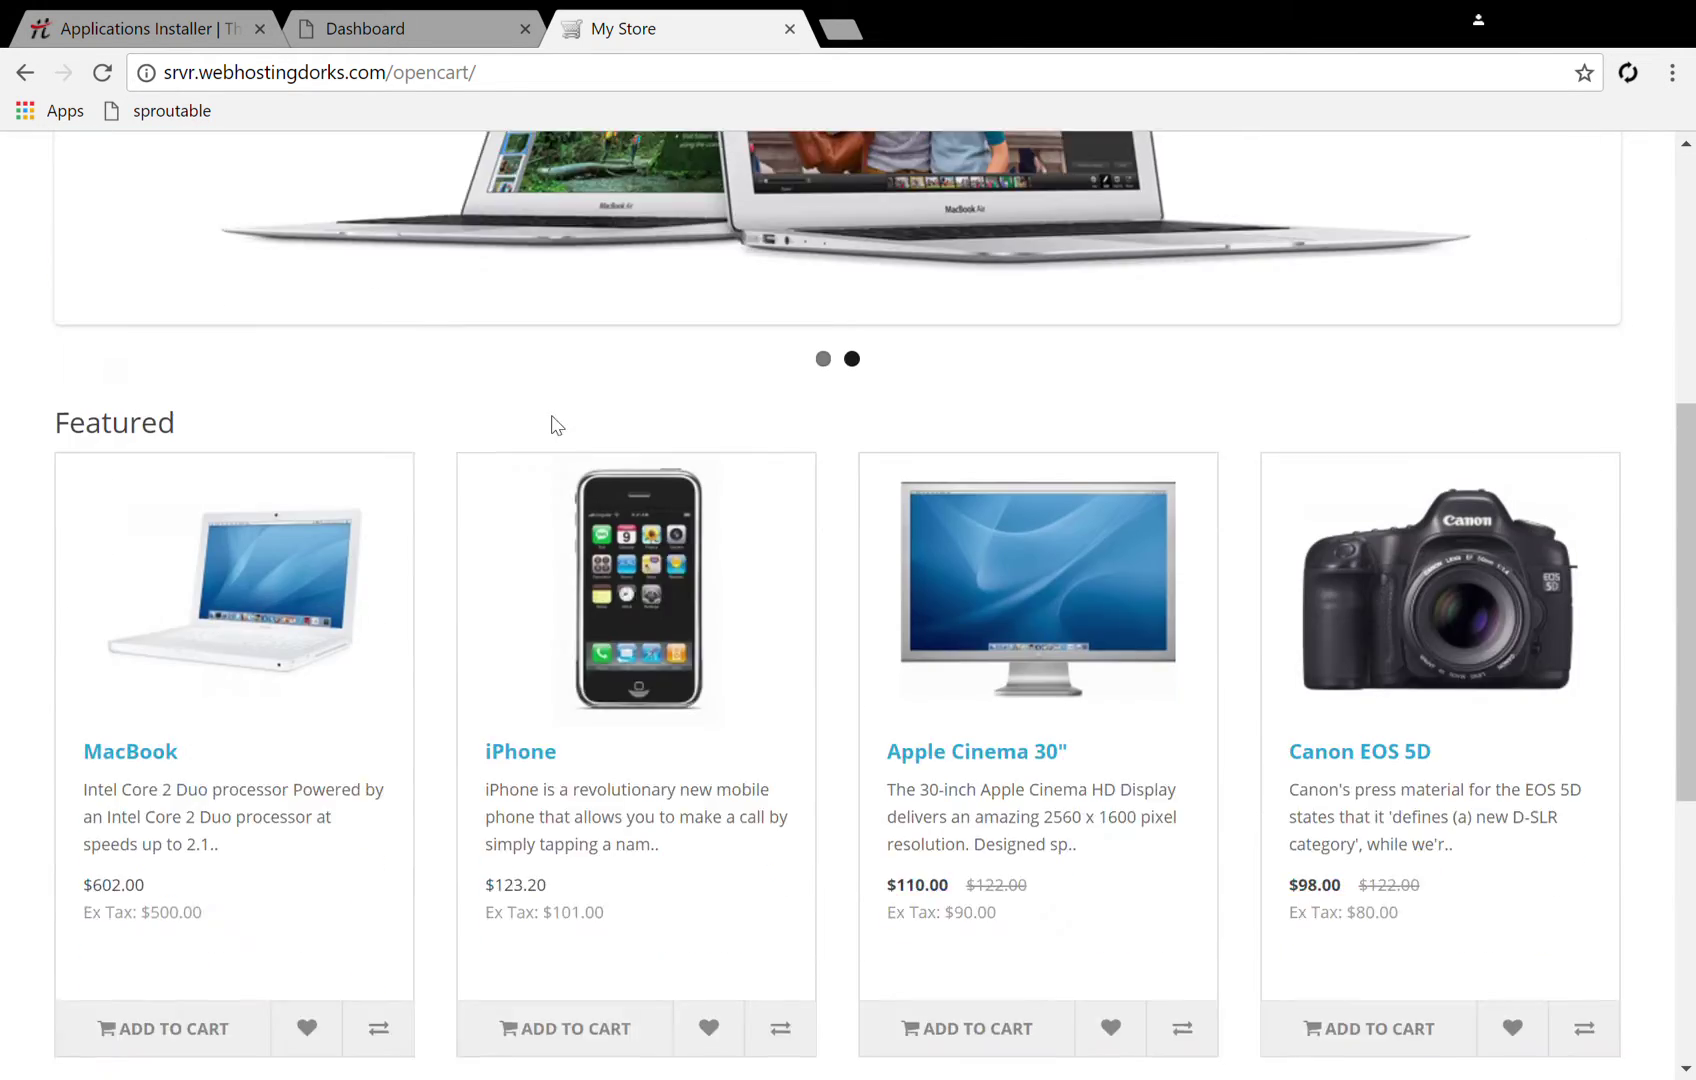
scroll(557, 425, down, 6)
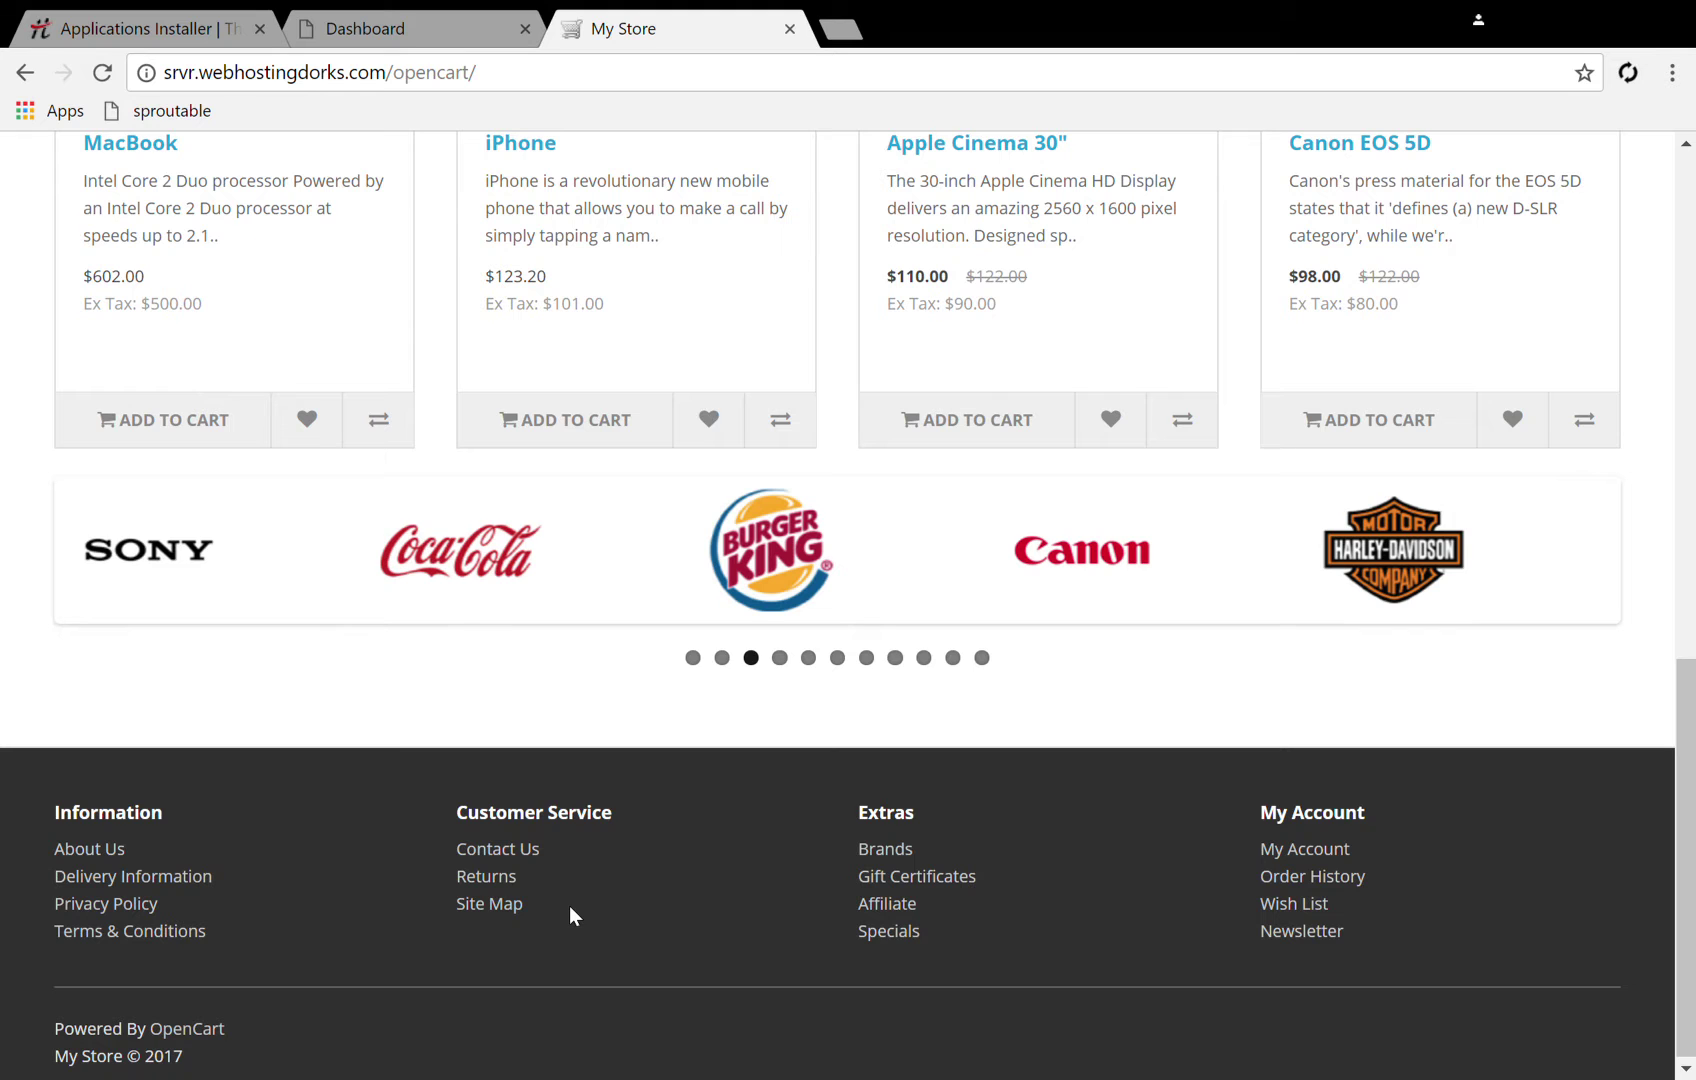
scroll(568, 905, up, 12)
scroll(548, 842, down, 4)
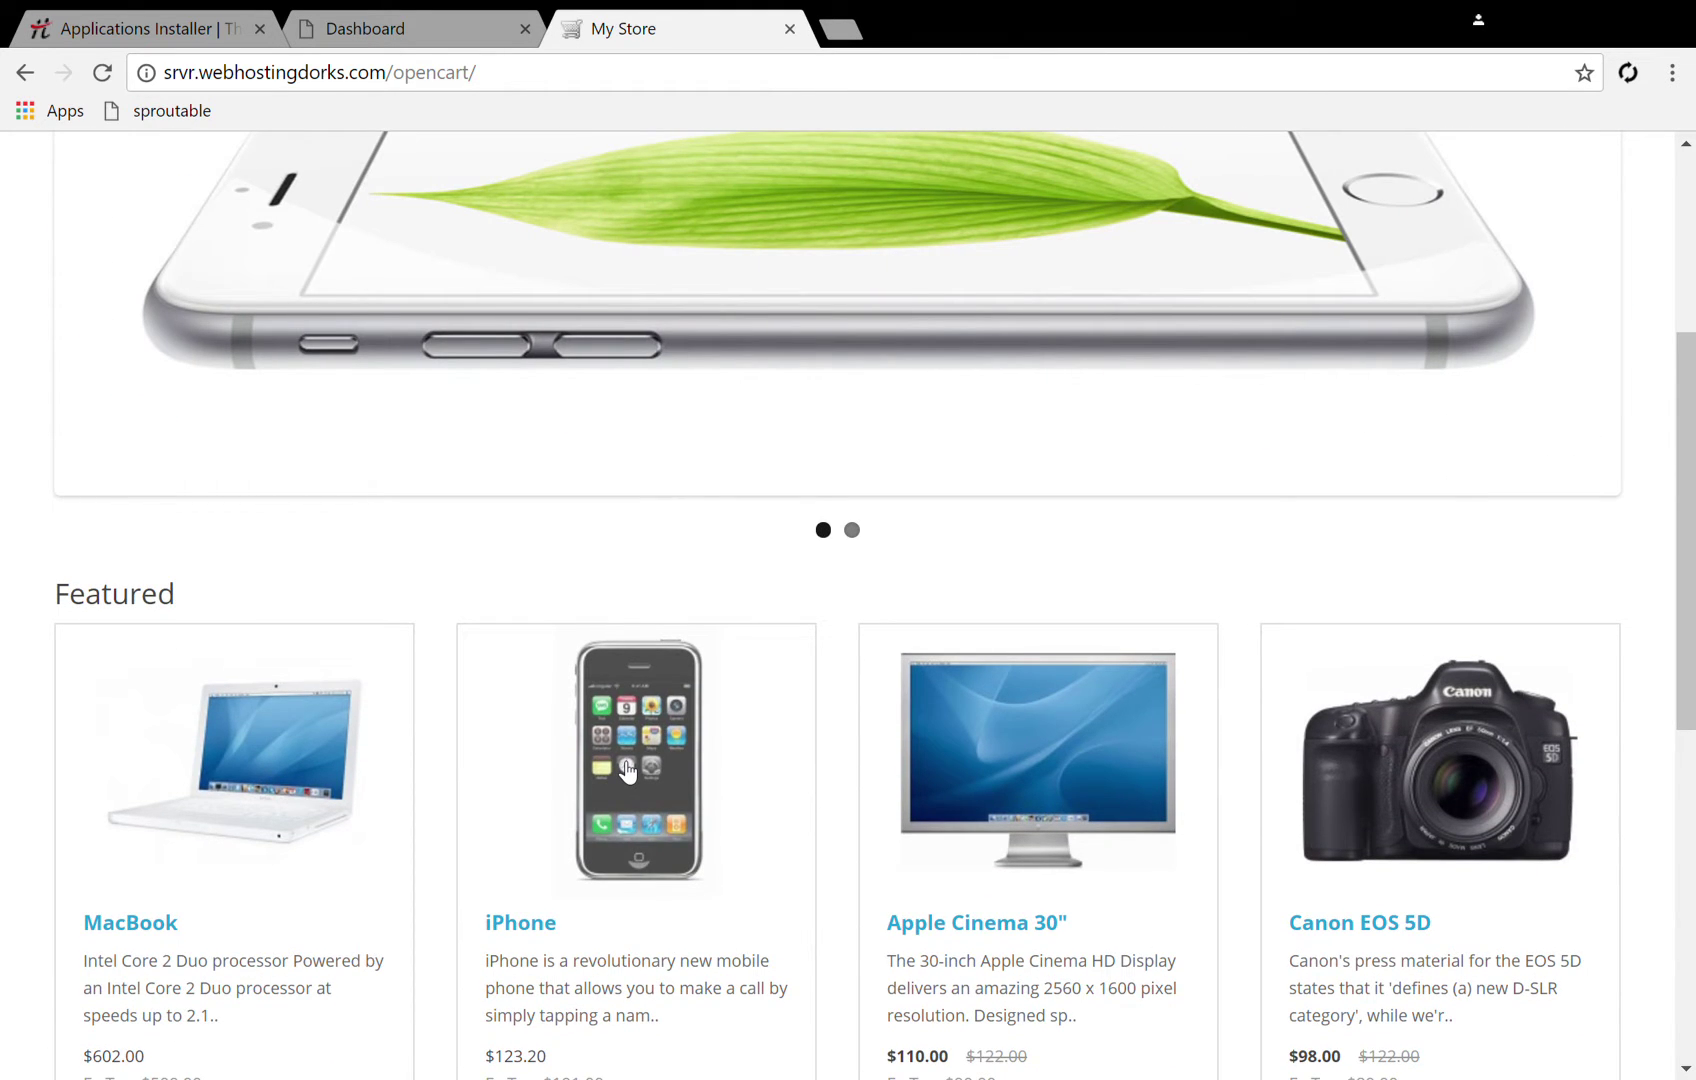
scroll(627, 770, down, 3)
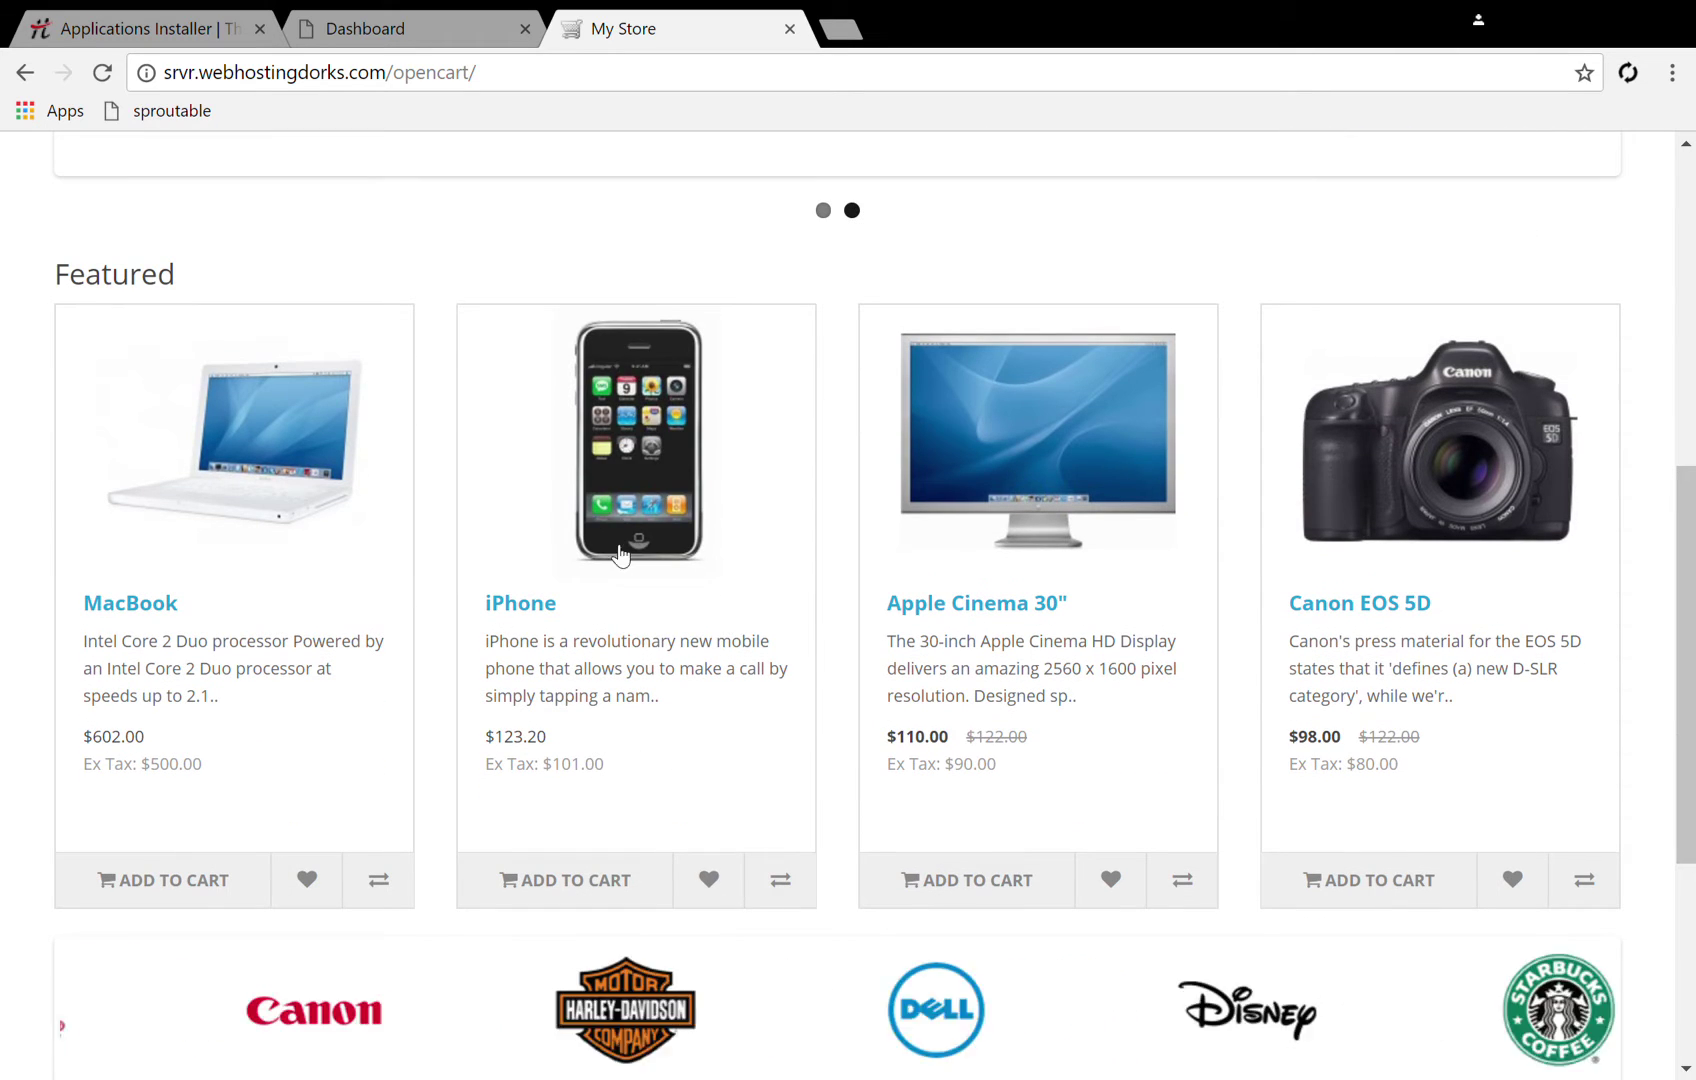
click(615, 519)
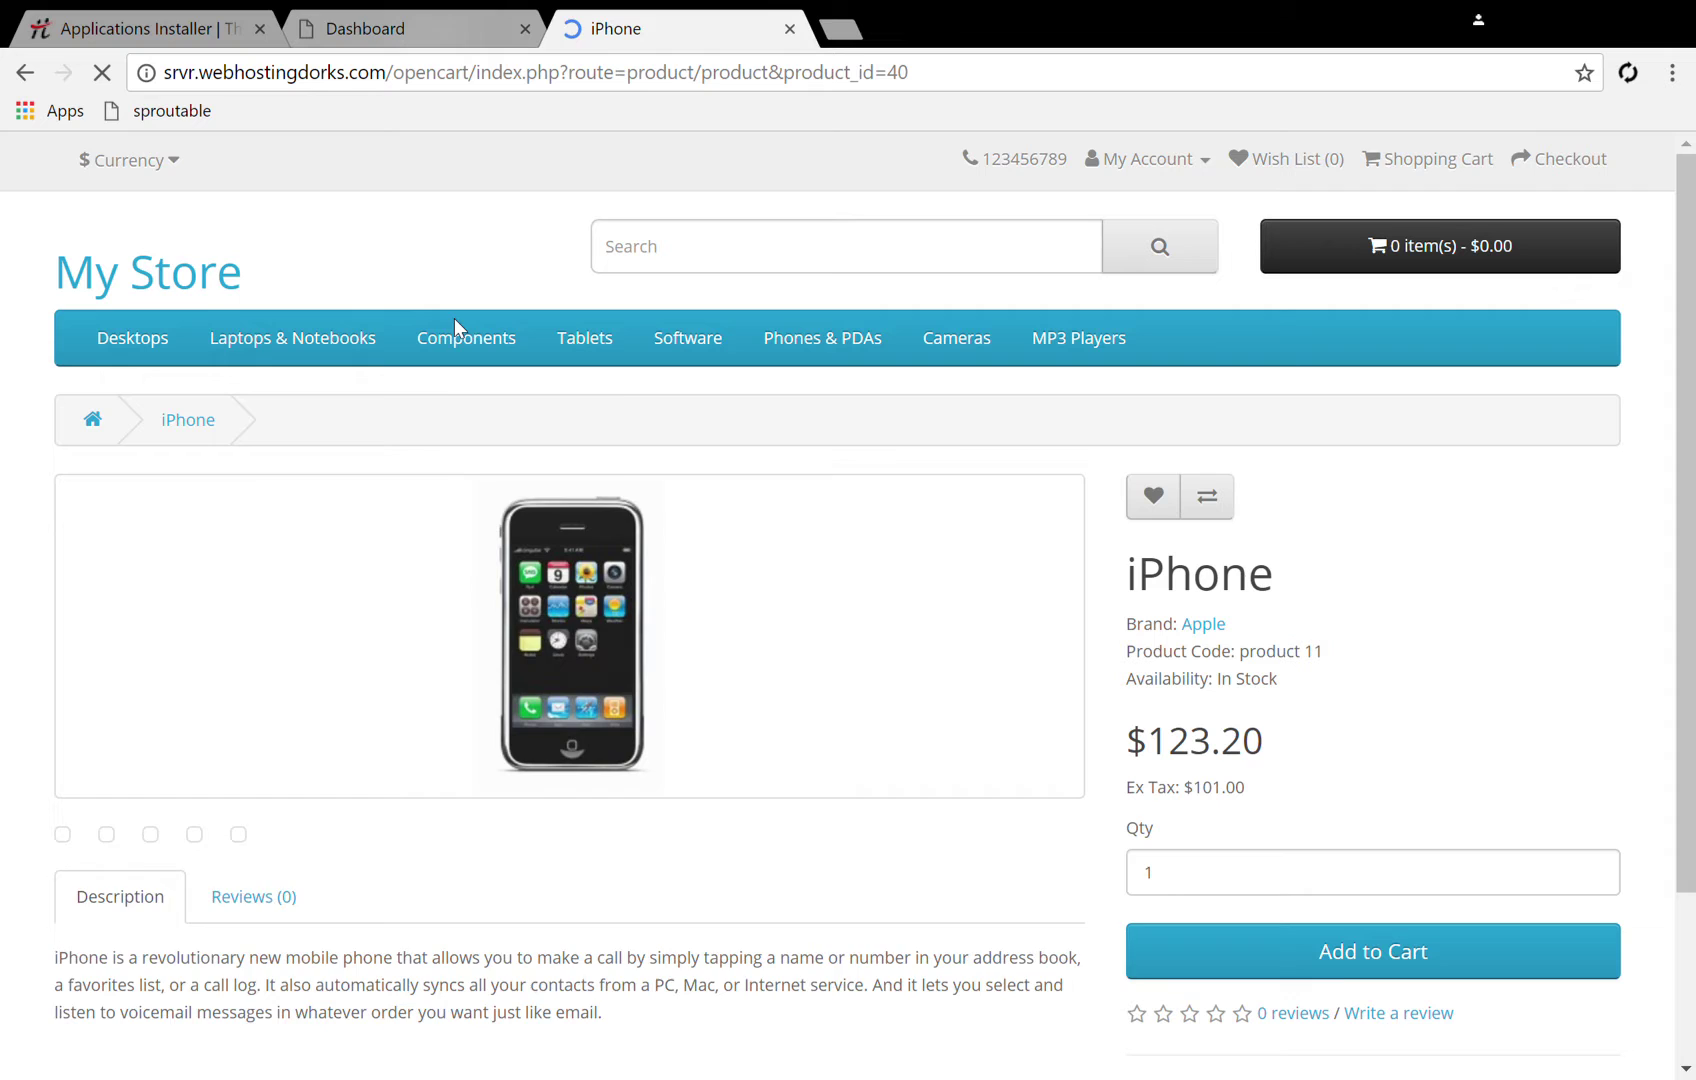
Review the iPhone product page and return to the OpenCart admin dashboard
click(460, 336)
click(1291, 745)
scroll(1291, 753, down, 3)
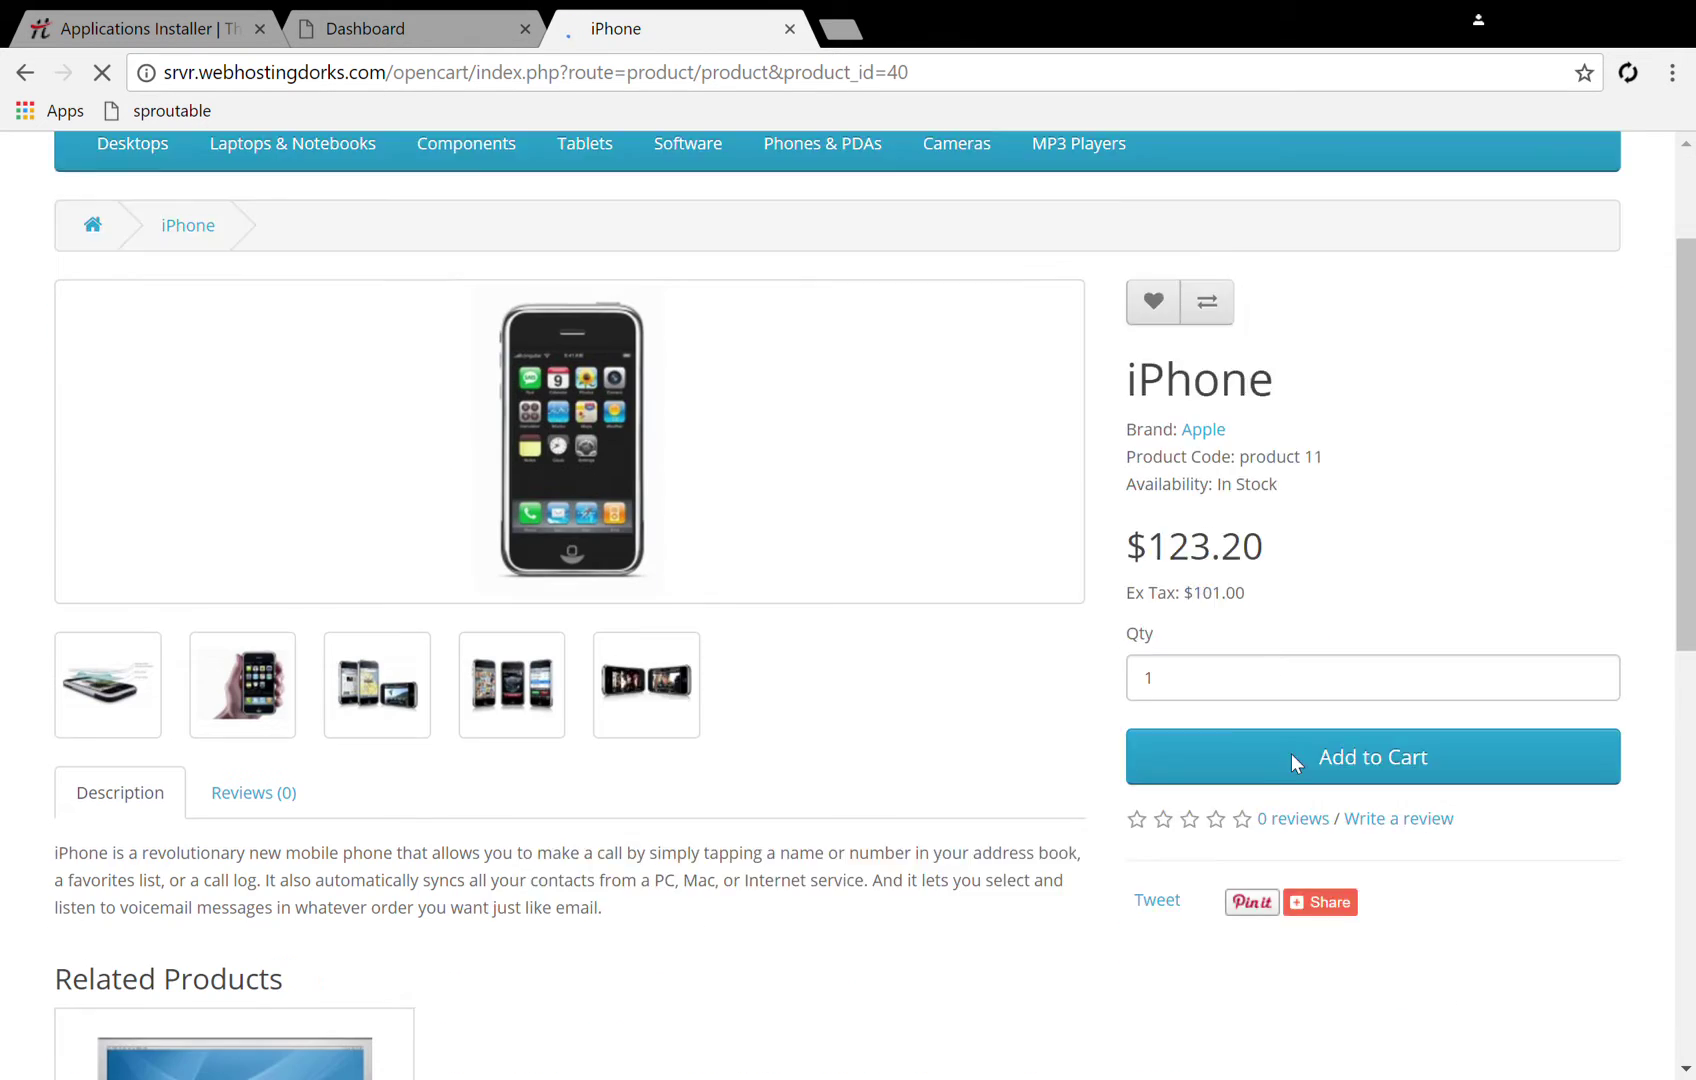
scroll(915, 615, up, 3)
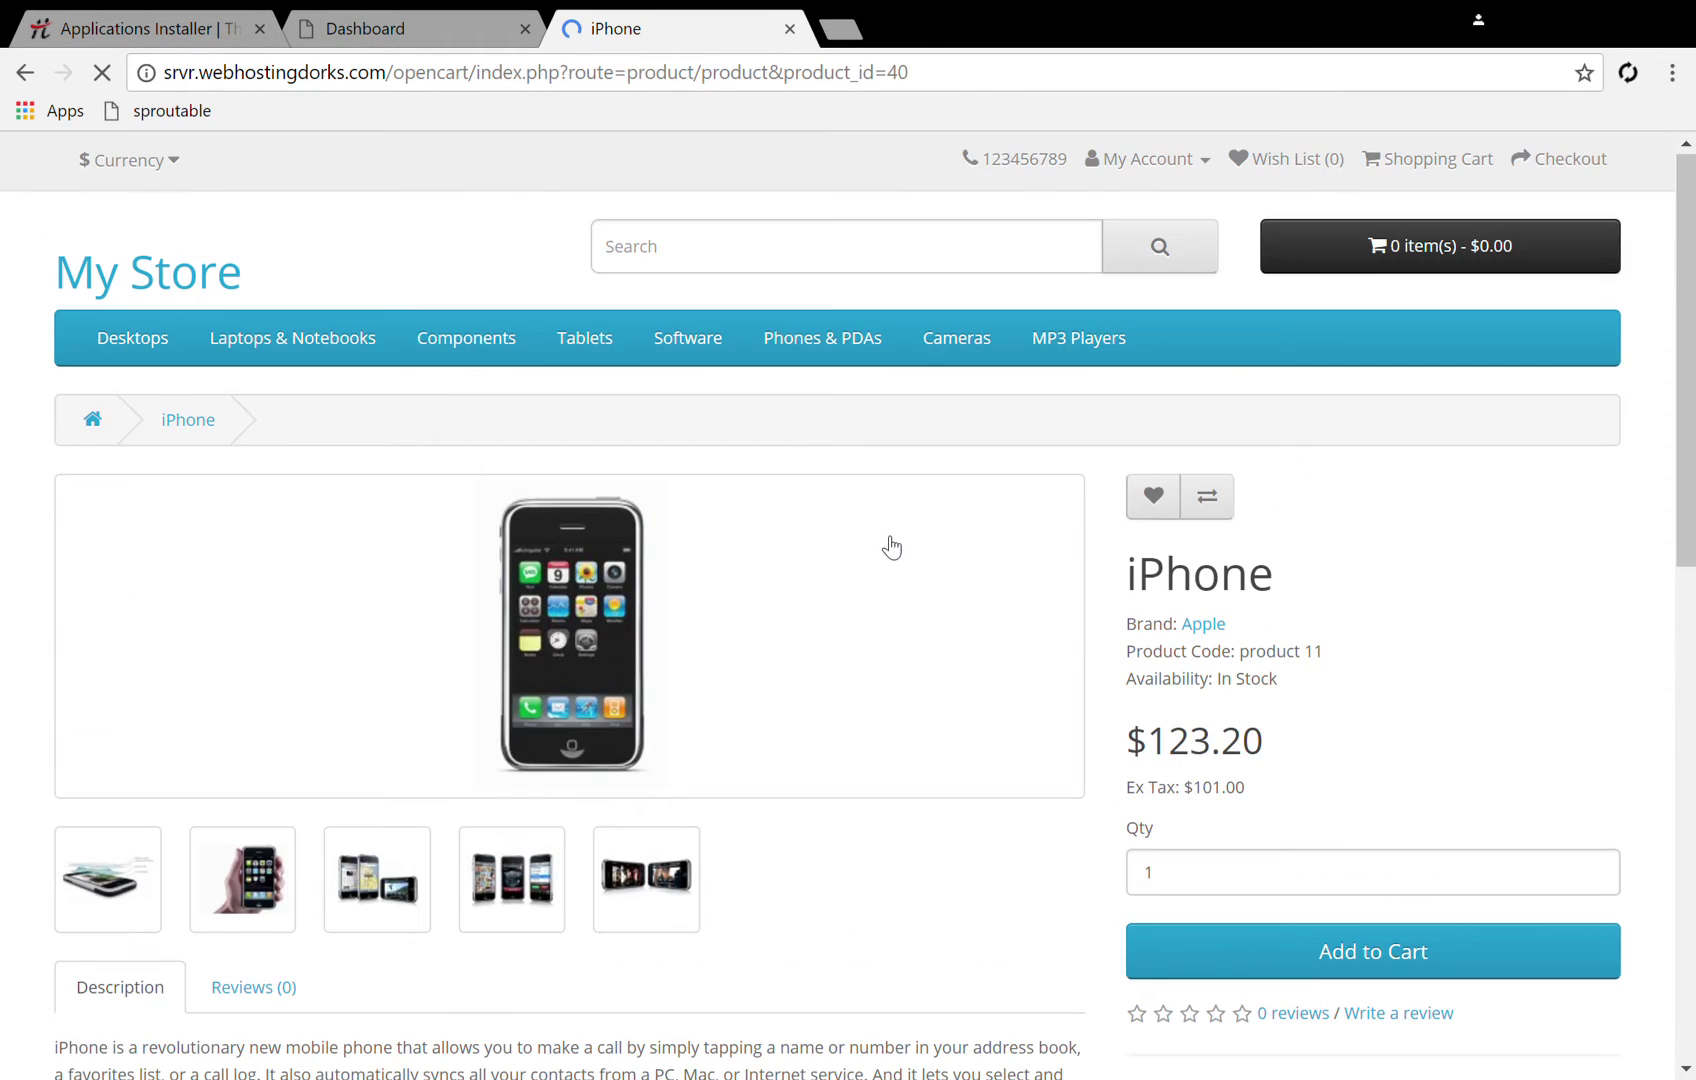
click(408, 28)
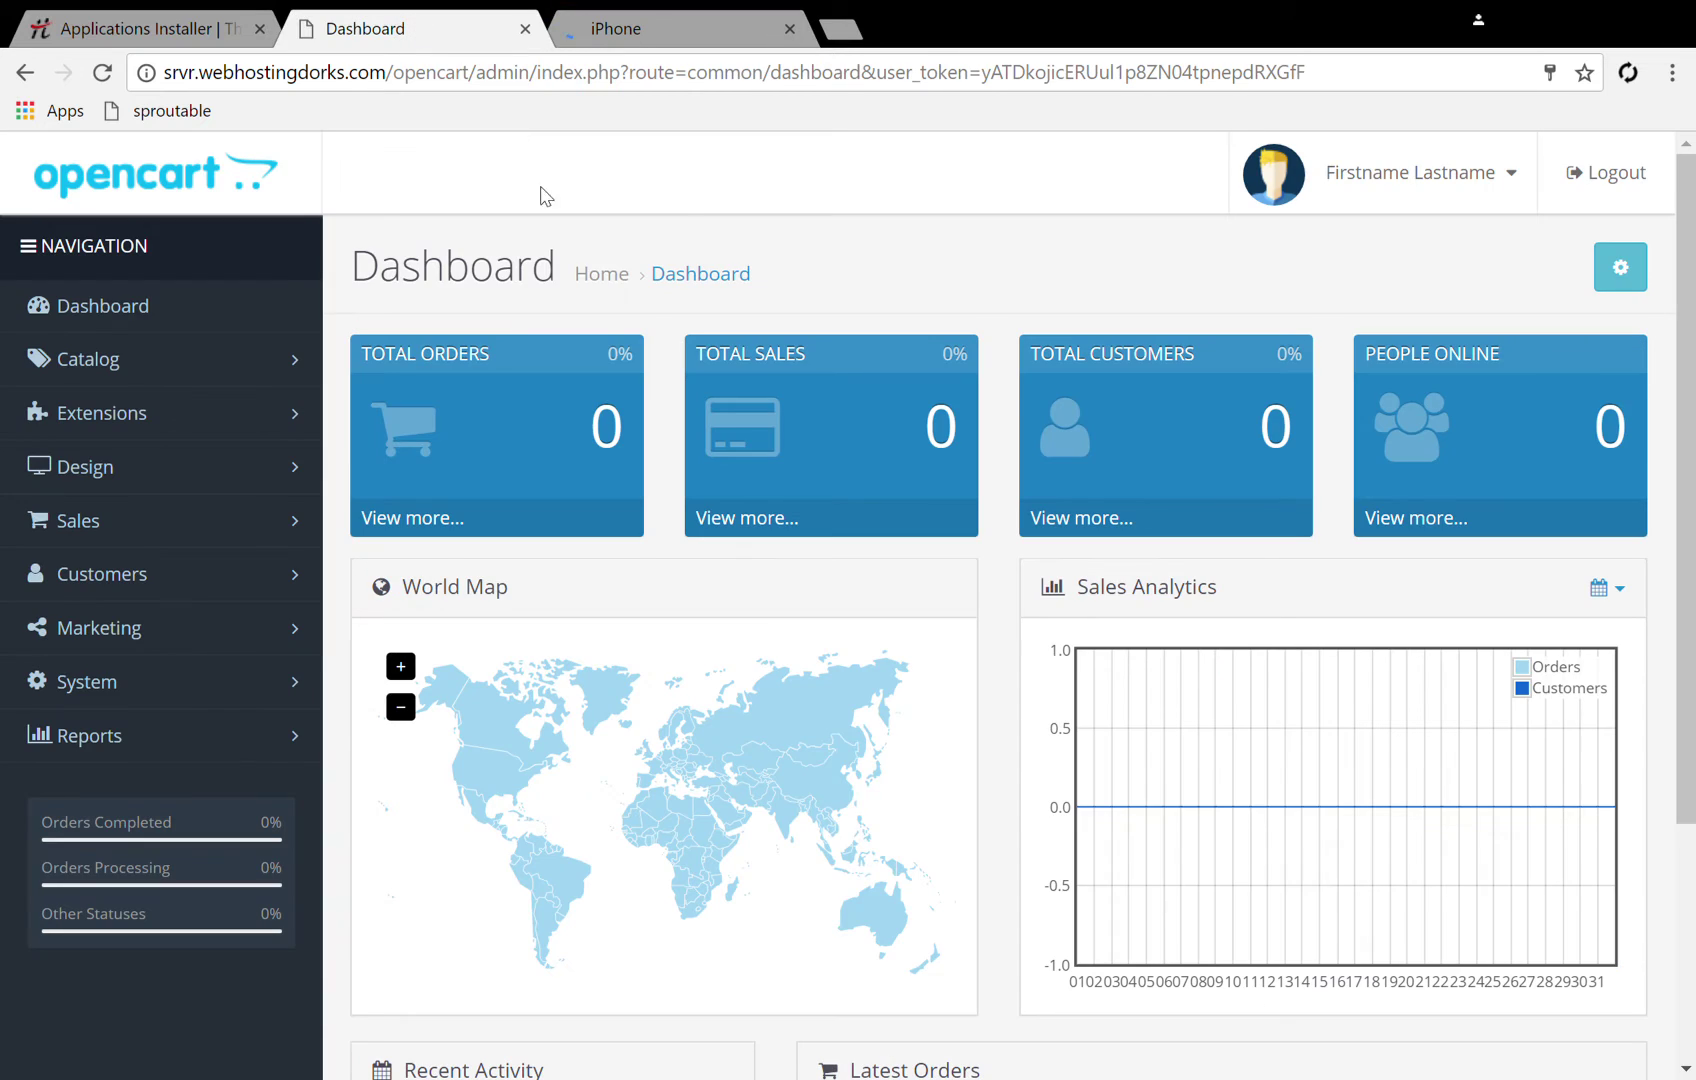